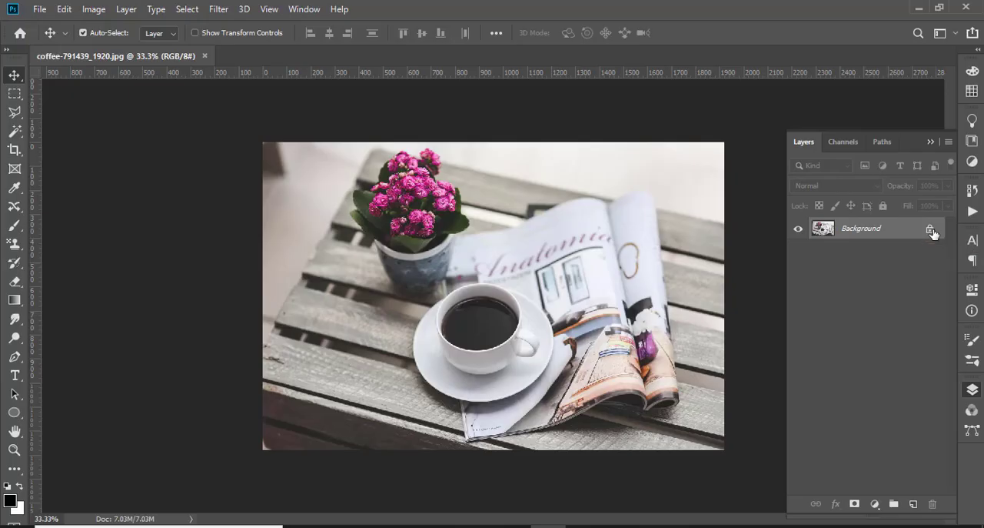
pyautogui.click(932, 230)
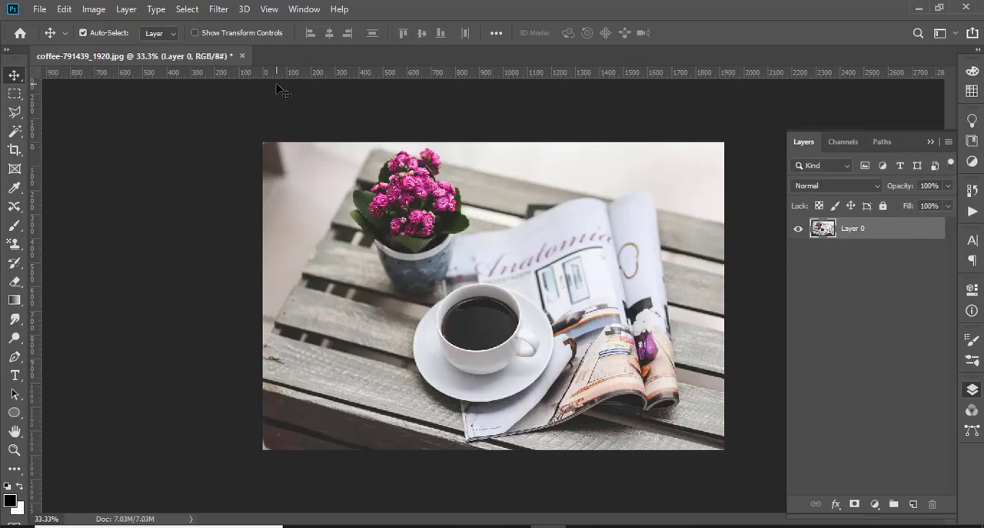
pyautogui.click(242, 56)
pyautogui.click(494, 213)
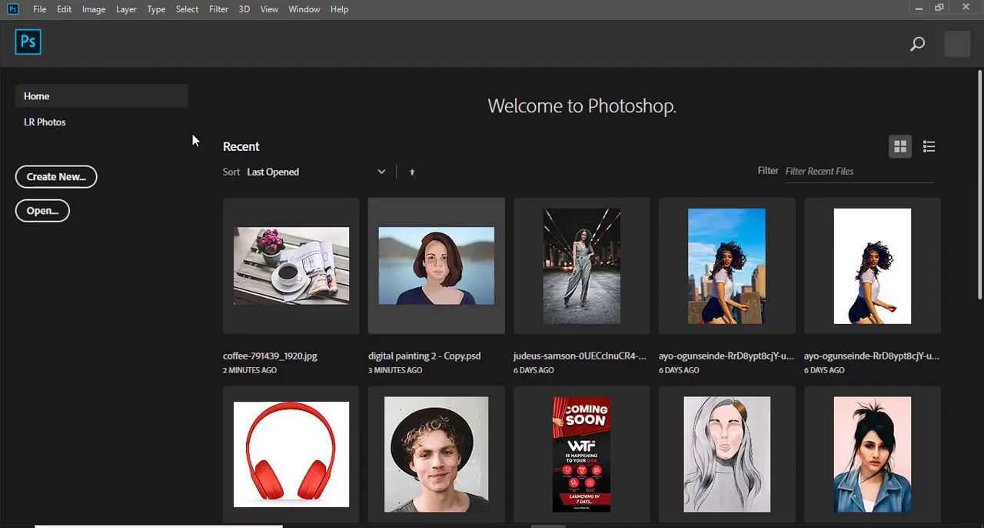
# Open the image coffee-791439_1920.jpg from the Downloads folder
pyautogui.click(42, 212)
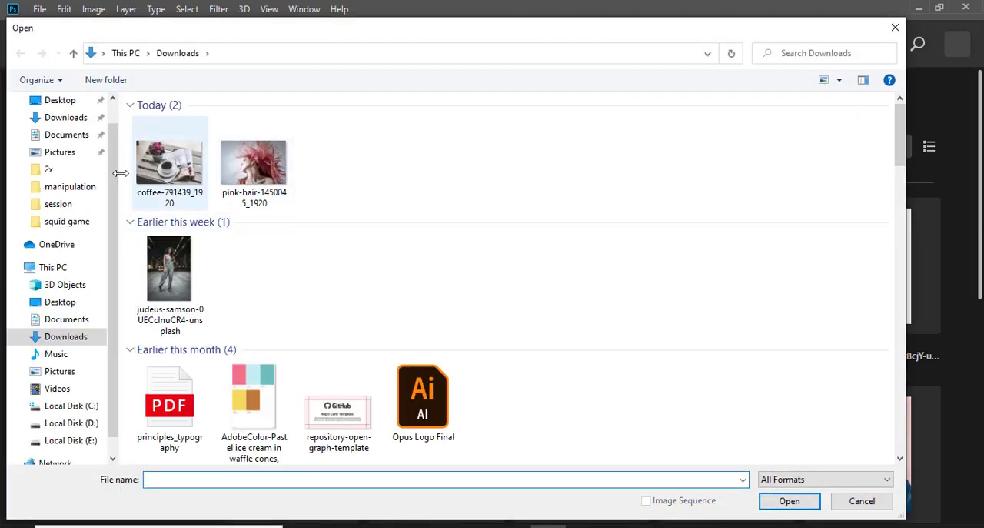
pyautogui.click(169, 164)
pyautogui.click(788, 502)
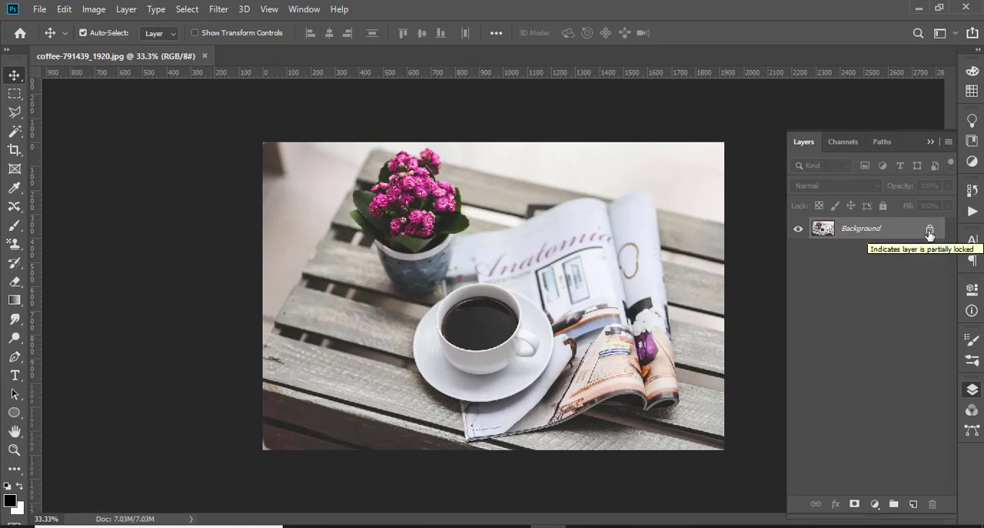
# Unlock the Background layer of the coffee photo so it becomes a regular layer, and collapse the layer list
pyautogui.click(928, 231)
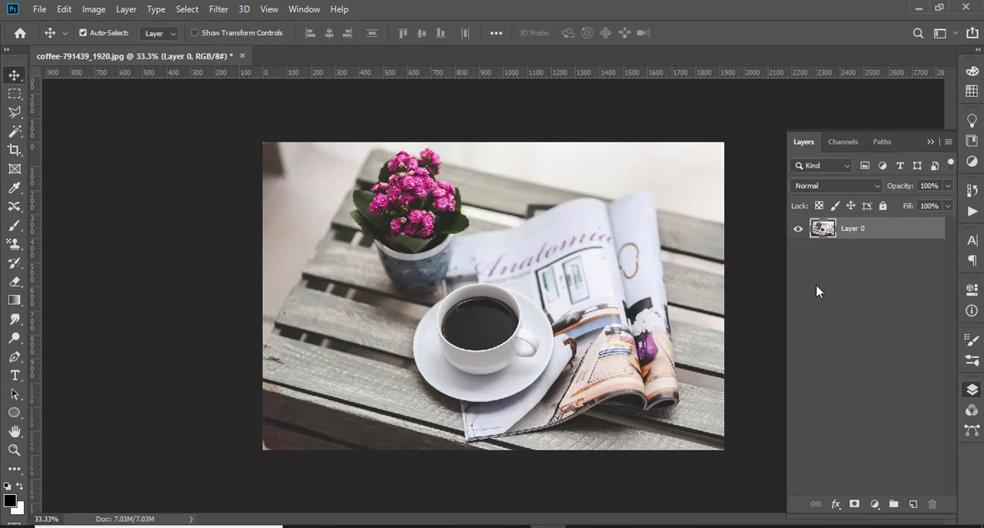
pyautogui.click(930, 143)
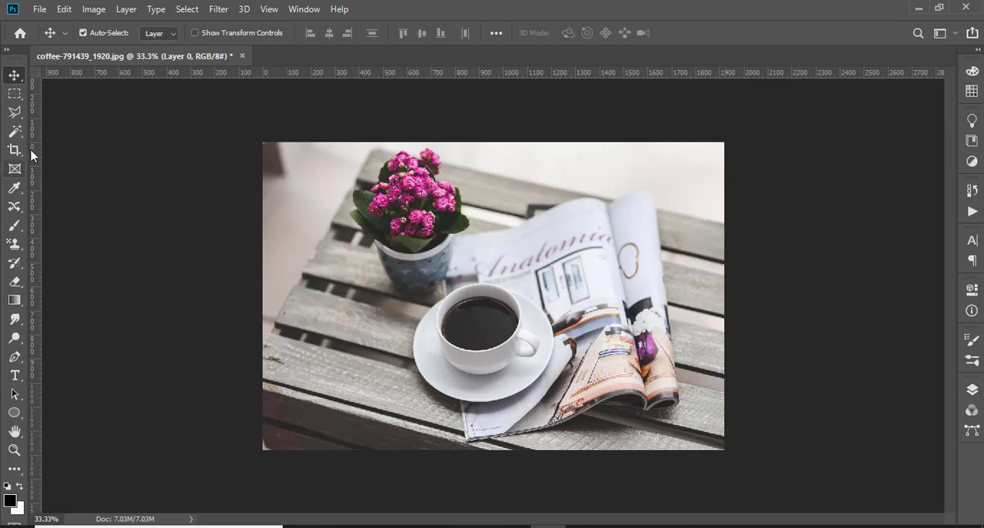
# With the Pen tool in Path mode, start a curved path along the saucer's lower-right edge, from its bottom to its right side
pyautogui.click(14, 356)
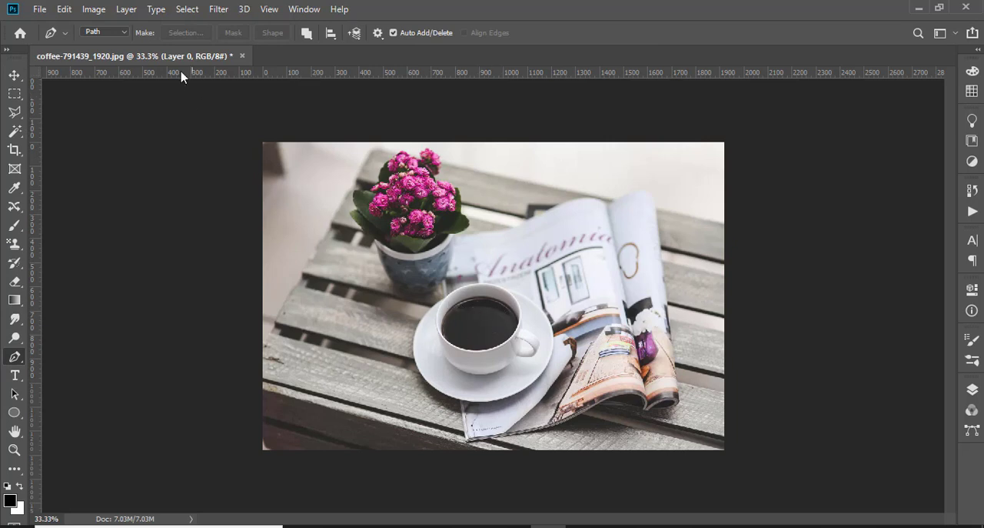
pyautogui.click(113, 33)
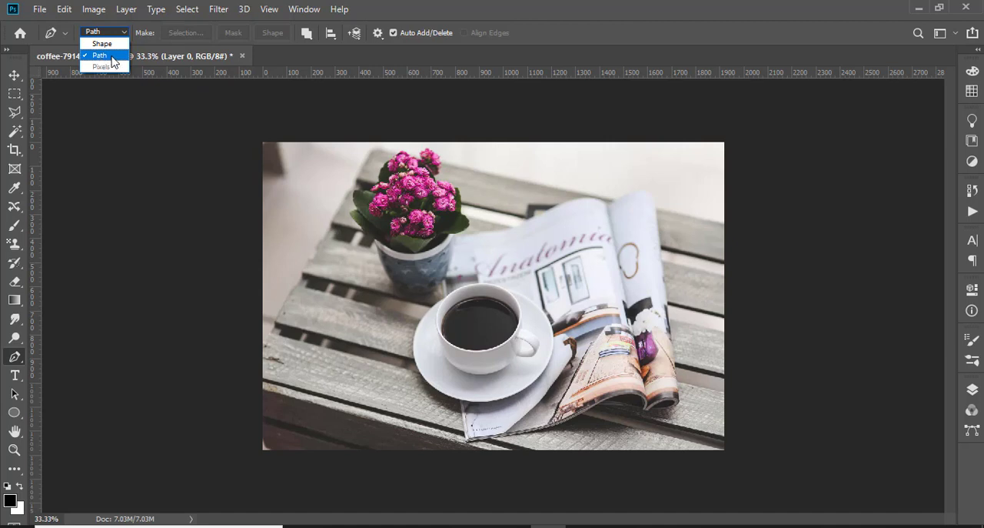
pyautogui.click(146, 194)
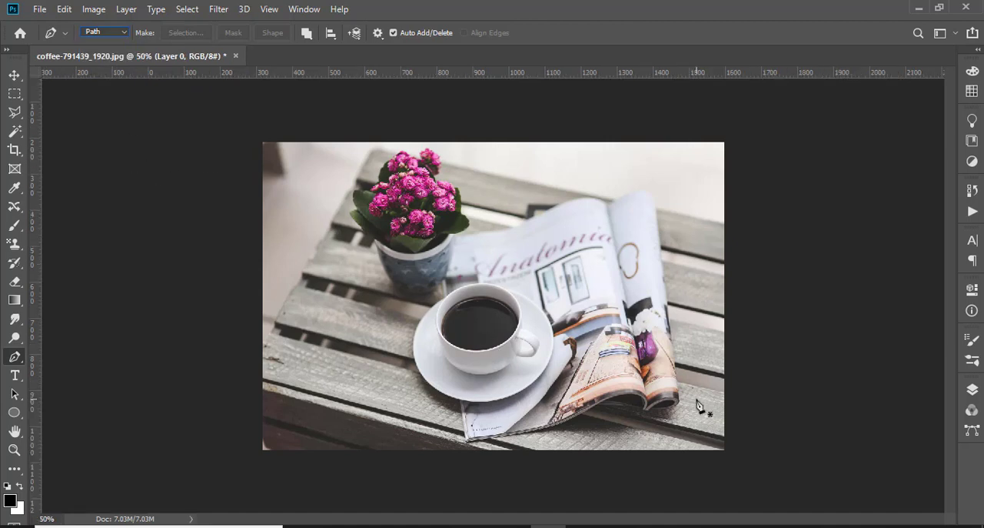
pyautogui.hotkey('ctrl', '+')
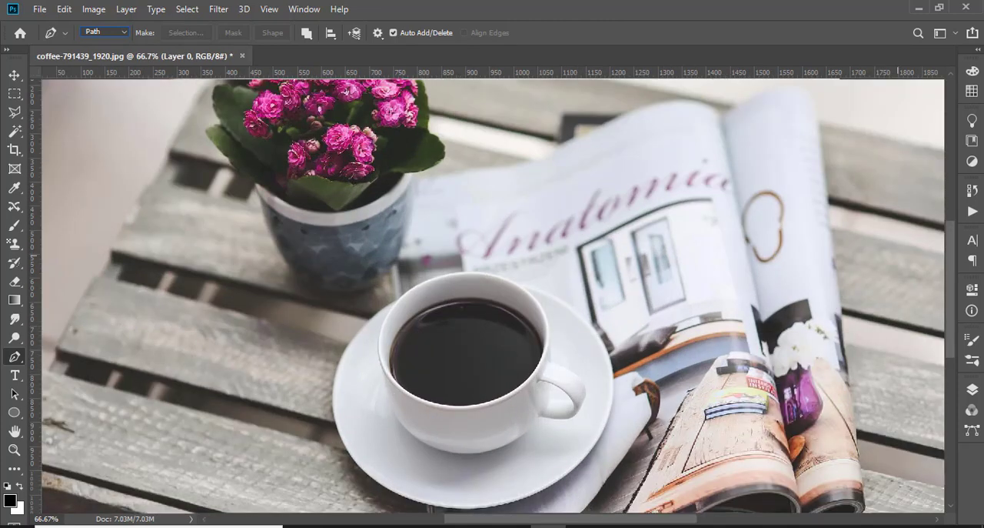
pyautogui.moveTo(951, 260); pyautogui.dragTo(954, 283)
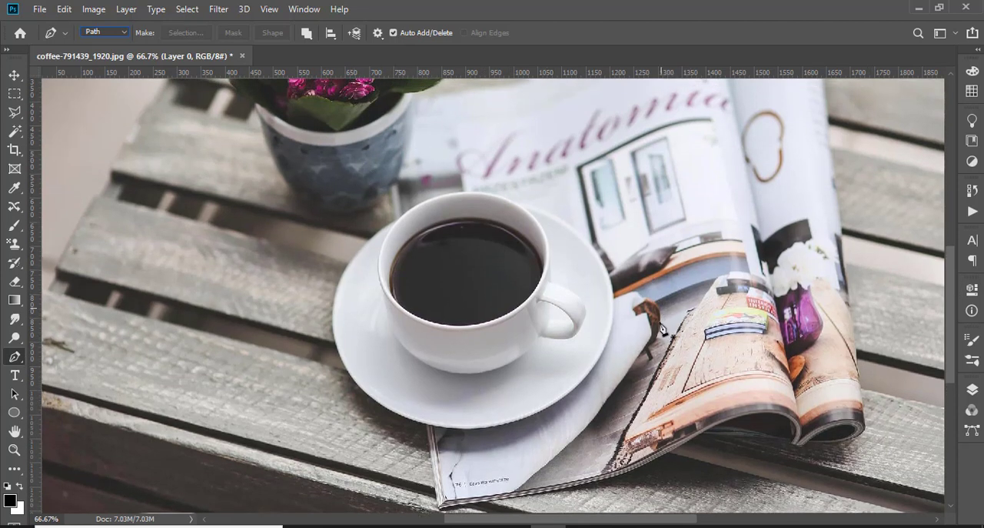
pyautogui.click(465, 429)
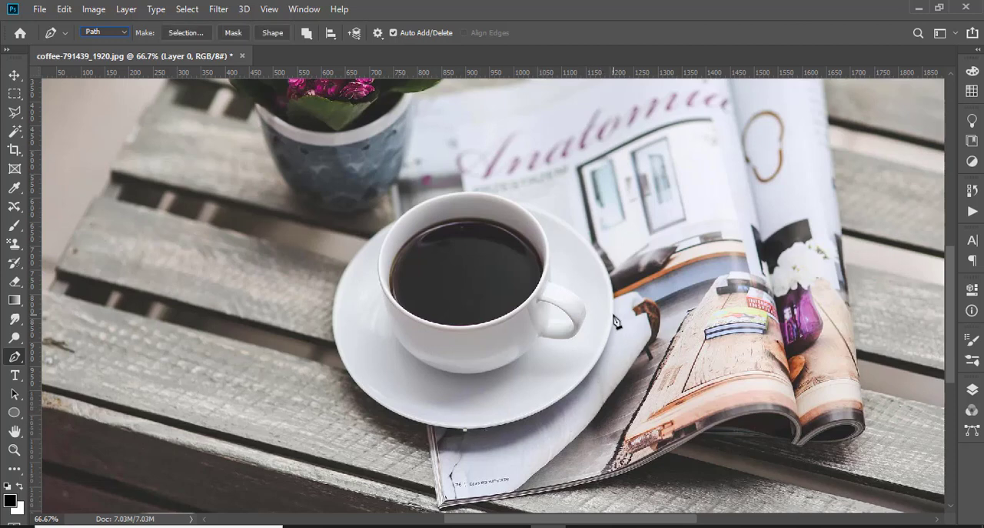
pyautogui.moveTo(613, 315); pyautogui.dragTo(629, 209)
pyautogui.keyDown('alt'); pyautogui.click(613, 317); pyautogui.keyUp('alt')
# Continue the path around the saucer's upper-right edge and over the cup's rim to where the rim meets the saucer's upper-left edge
pyautogui.moveTo(531, 206); pyautogui.dragTo(436, 176)
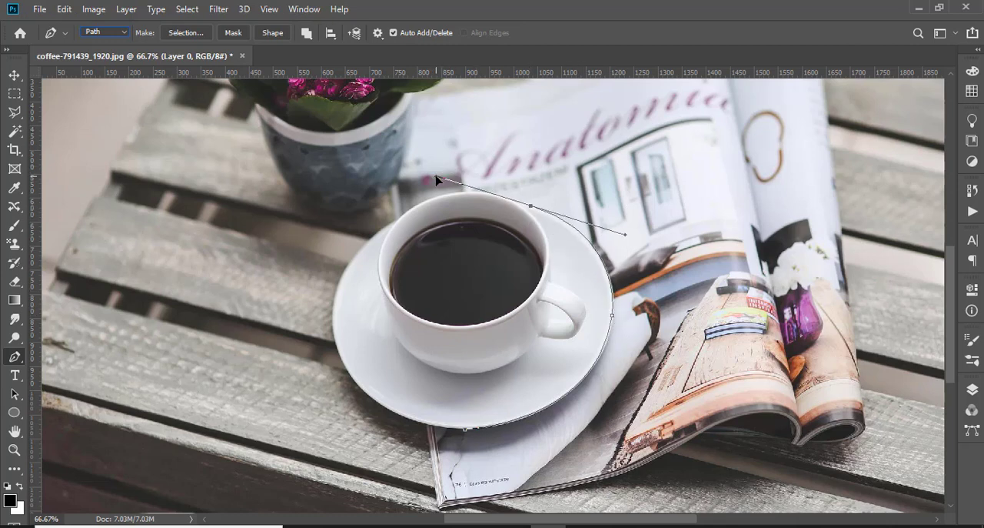
pyautogui.keyDown('alt'); pyautogui.click(531, 207); pyautogui.keyUp('alt')
pyautogui.click(516, 206)
pyautogui.moveTo(399, 218); pyautogui.dragTo(346, 266)
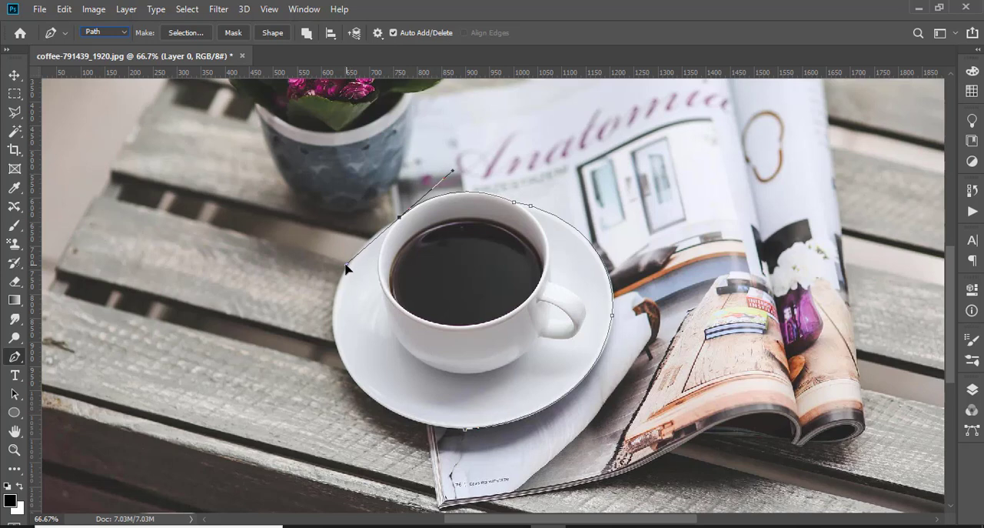
pyautogui.click(400, 219)
# Close the path with curved segments along the saucer's left edge back to the starting anchor at its bottom
pyautogui.moveTo(465, 429); pyautogui.dragTo(723, 527)
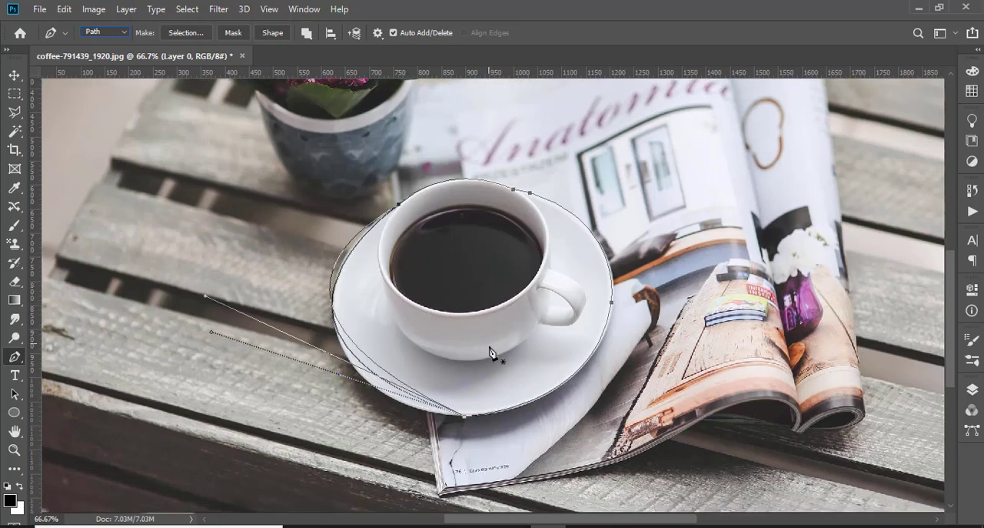
pyautogui.hotkey('ctrl', 'z')
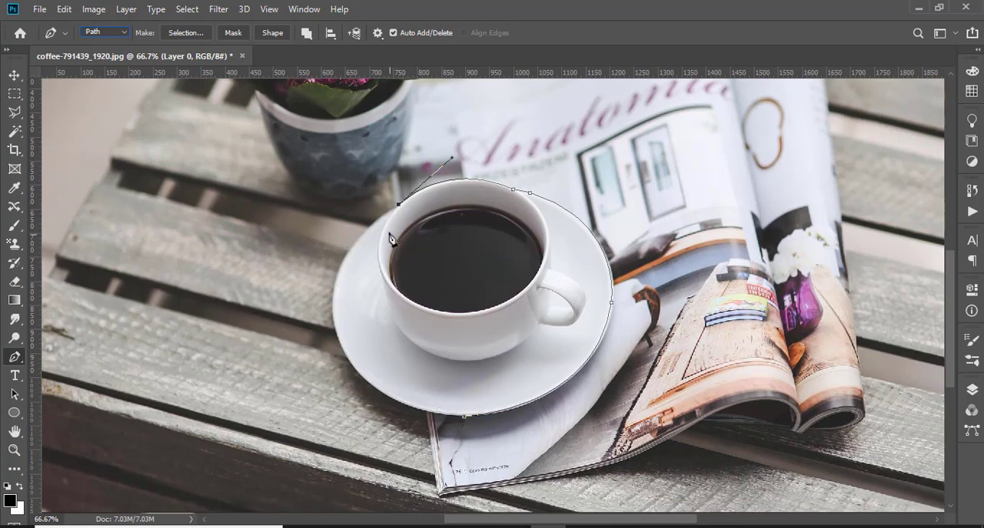
pyautogui.moveTo(333, 316); pyautogui.dragTo(342, 393)
pyautogui.keyDown('alt'); pyautogui.click(335, 317); pyautogui.keyUp('alt')
pyautogui.moveTo(465, 418); pyautogui.dragTo(593, 425)
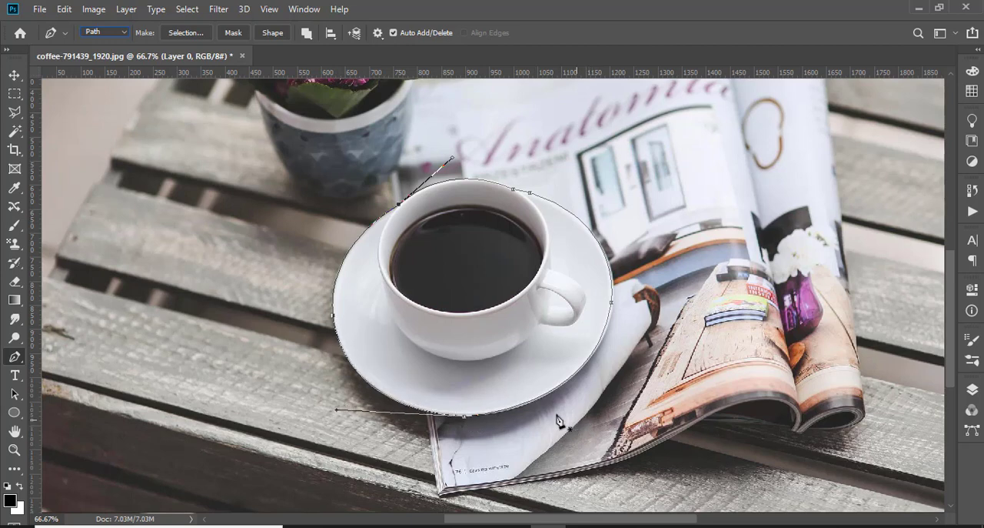
# Try converting the cup and saucer path into a new anti-aliased selection with a feather radius of 0 pixels
pyautogui.rightClick(456, 249)
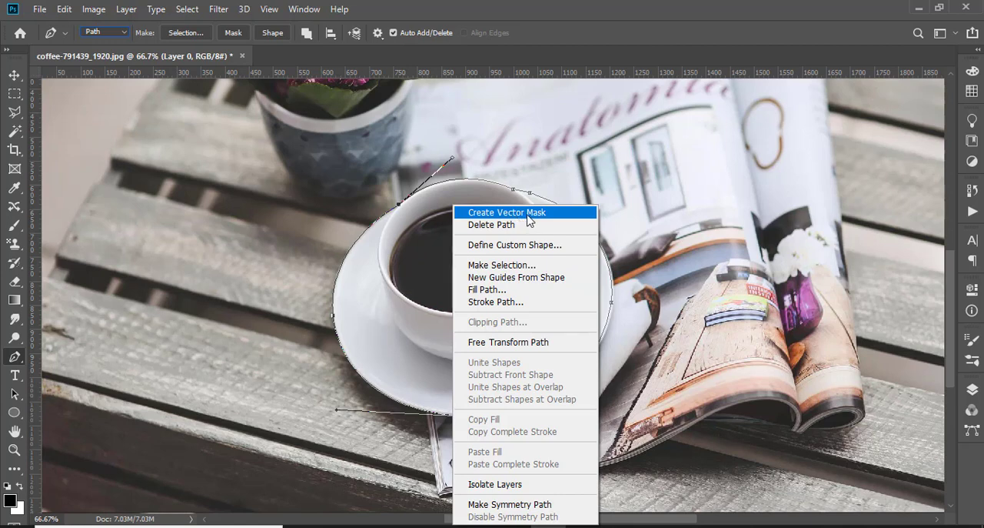
pyautogui.click(523, 266)
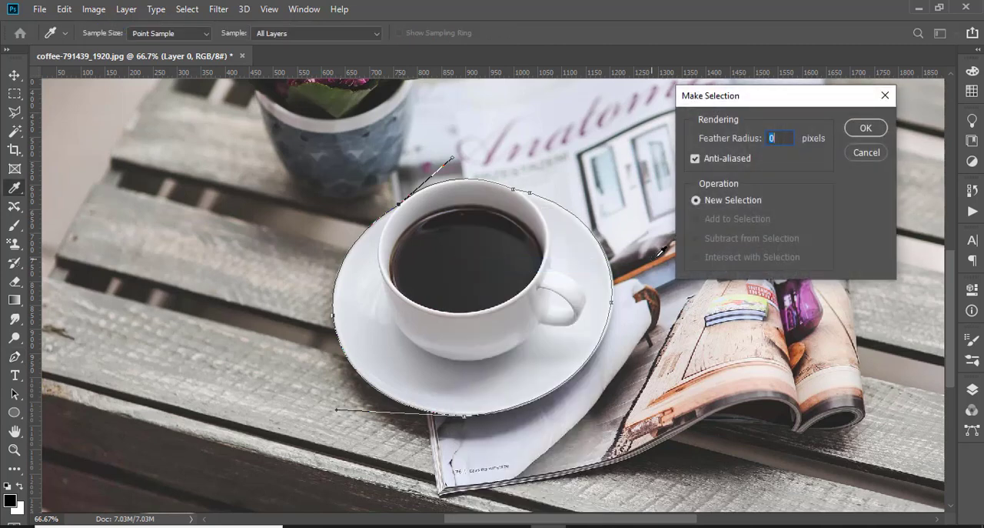
pyautogui.click(864, 134)
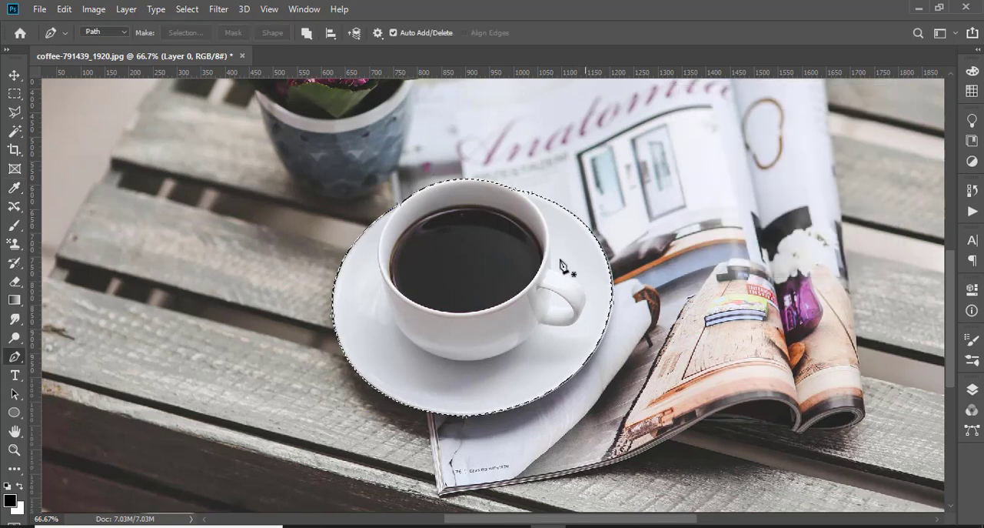
pyautogui.hotkey('ctrl', 'd')
# Create a vector mask from the cup and saucer path and display the layer list
pyautogui.rightClick(496, 265)
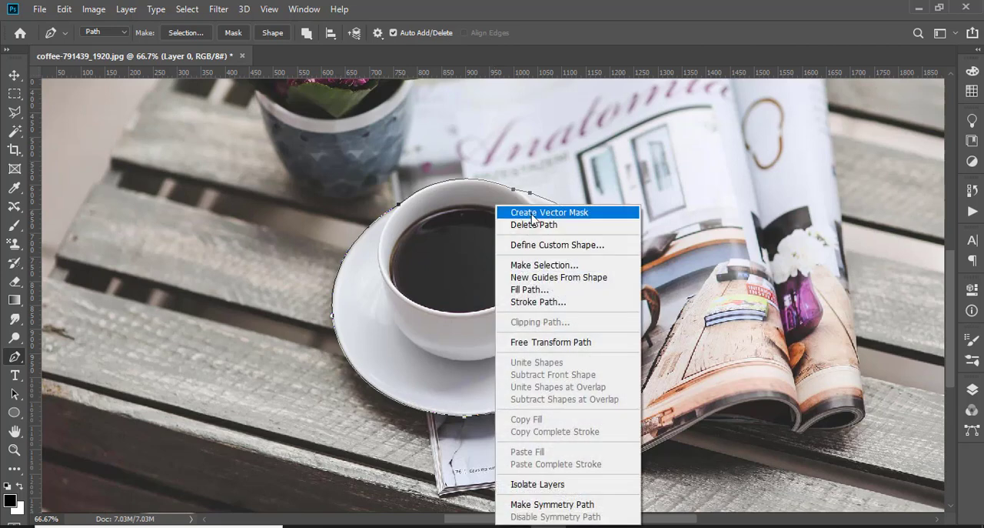
pyautogui.click(531, 215)
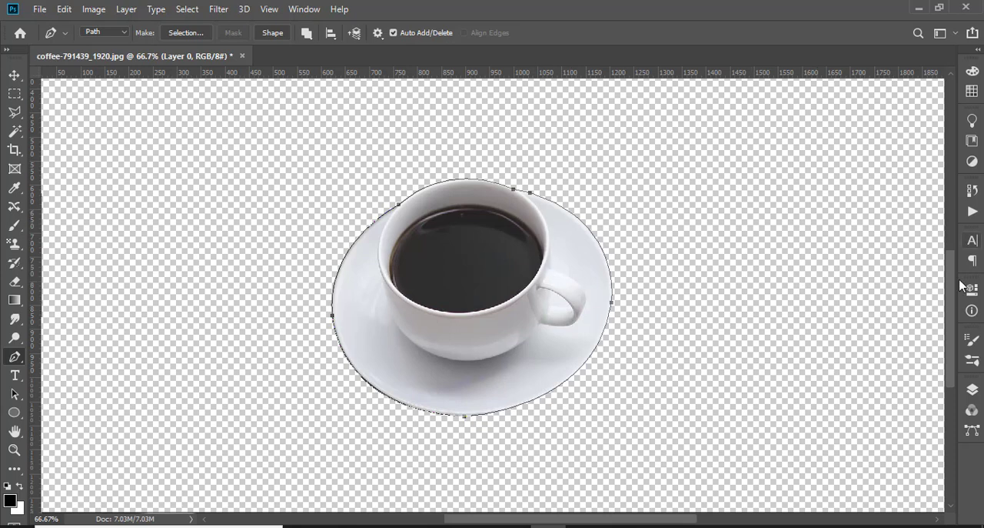
pyautogui.click(972, 390)
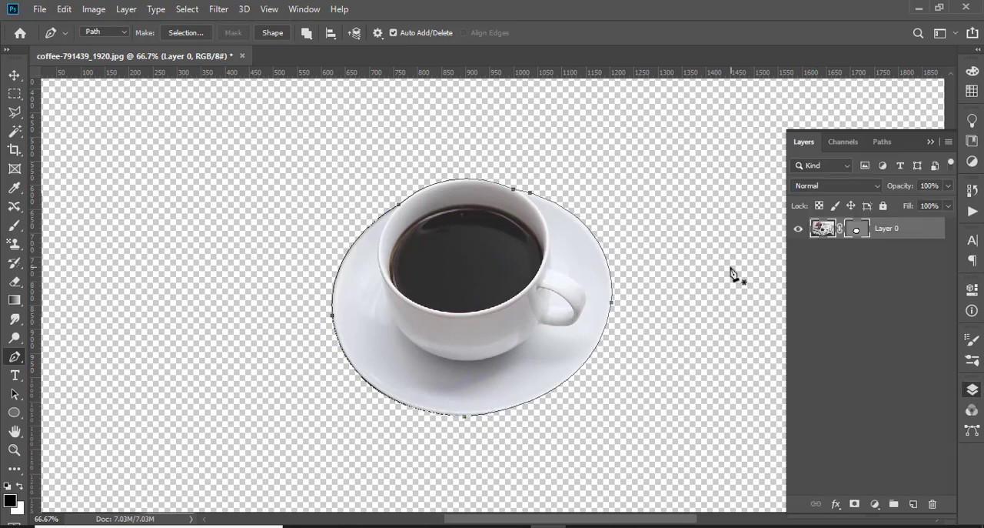
# Examine the masked cup's edges up close and check the document's channels, its paths and the layer's vector mask
pyautogui.hotkey('ctrl', '-')
pyautogui.hotkey('ctrl', '-')
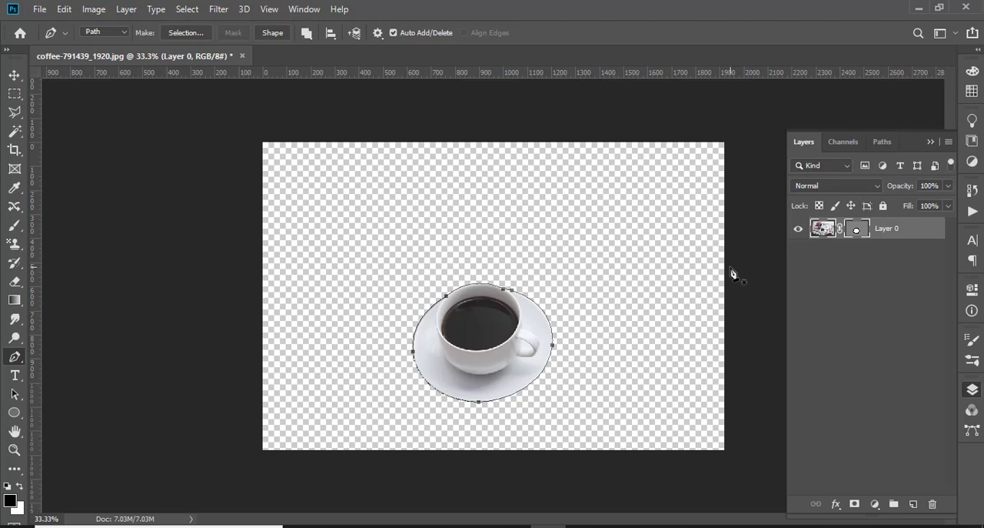
pyautogui.hotkey('ctrl', '+')
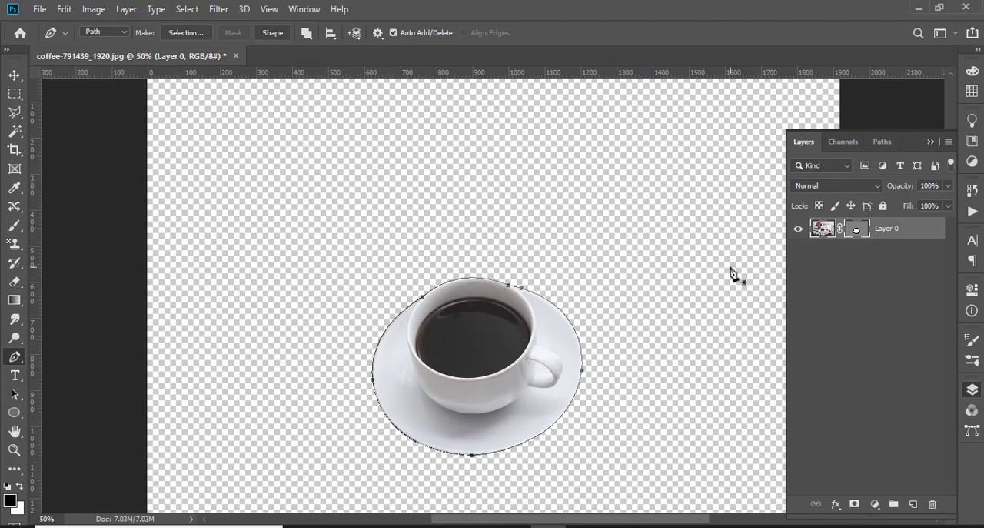
pyautogui.hotkey('ctrl', '+')
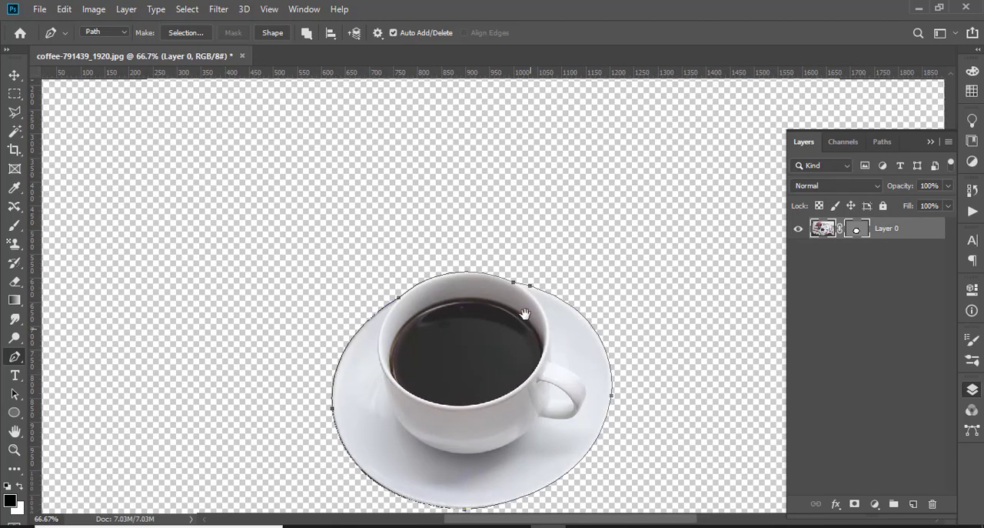
pyautogui.moveTo(525, 313); pyautogui.dragTo(519, 233)
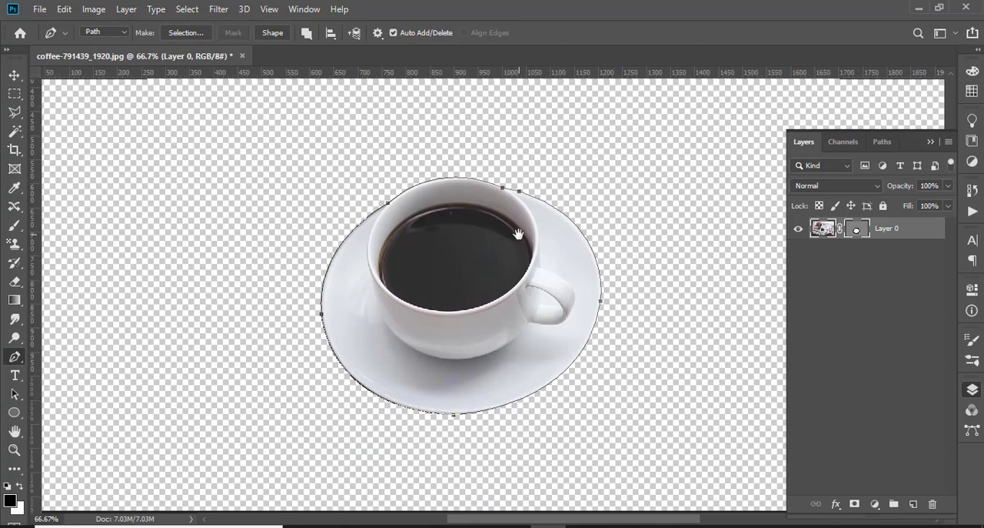
pyautogui.hotkey('ctrl', '+')
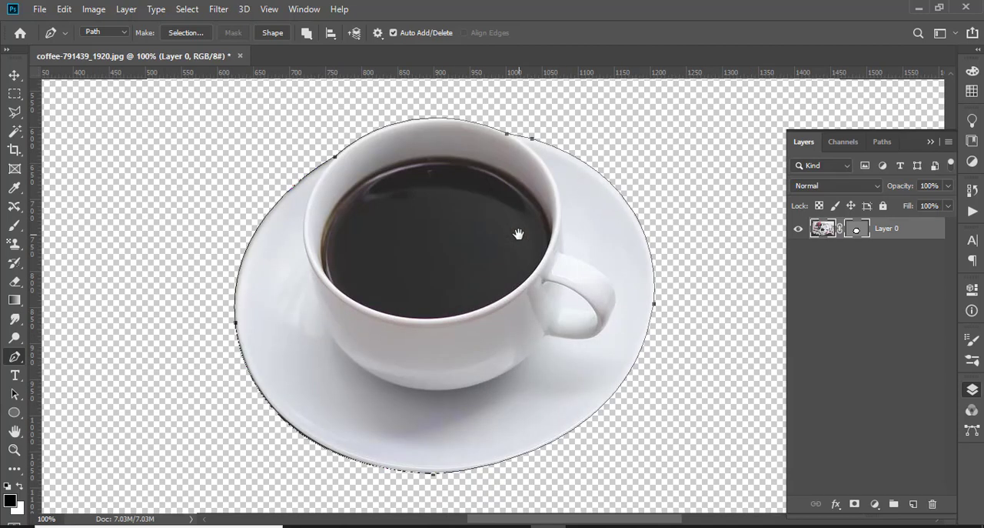
pyautogui.click(14, 393)
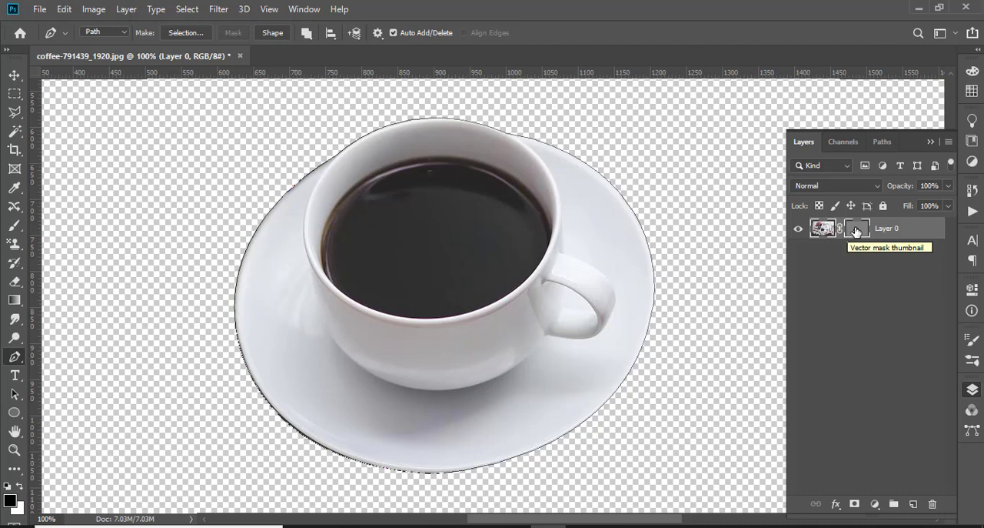
pyautogui.click(838, 145)
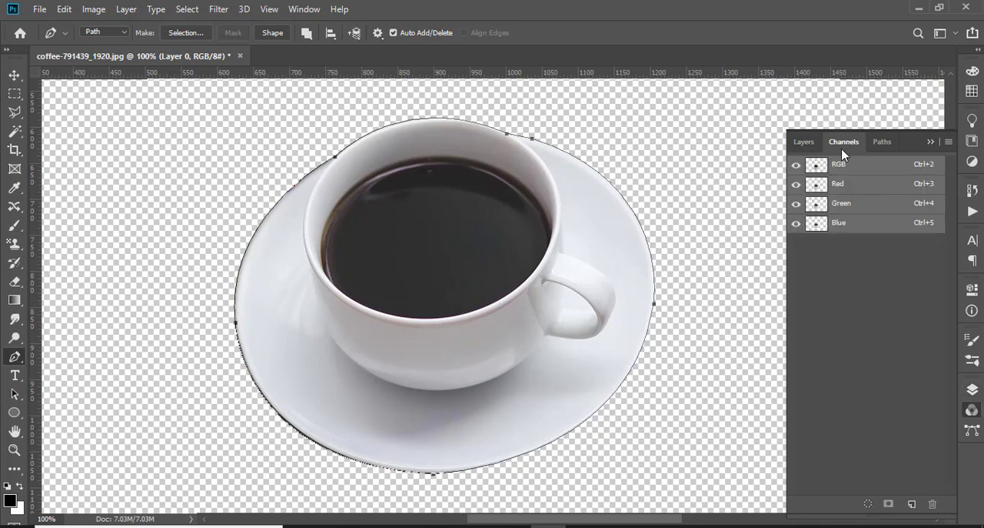
pyautogui.click(876, 143)
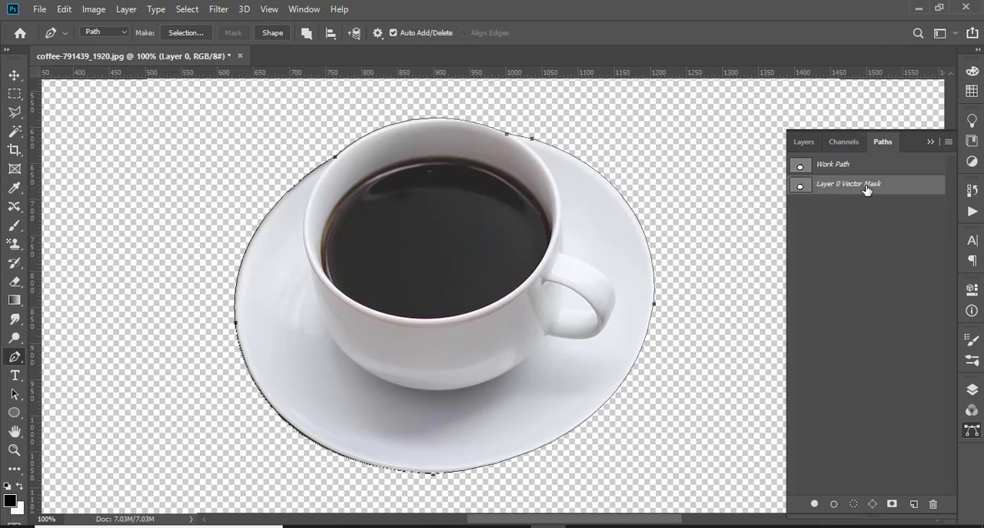
pyautogui.click(804, 143)
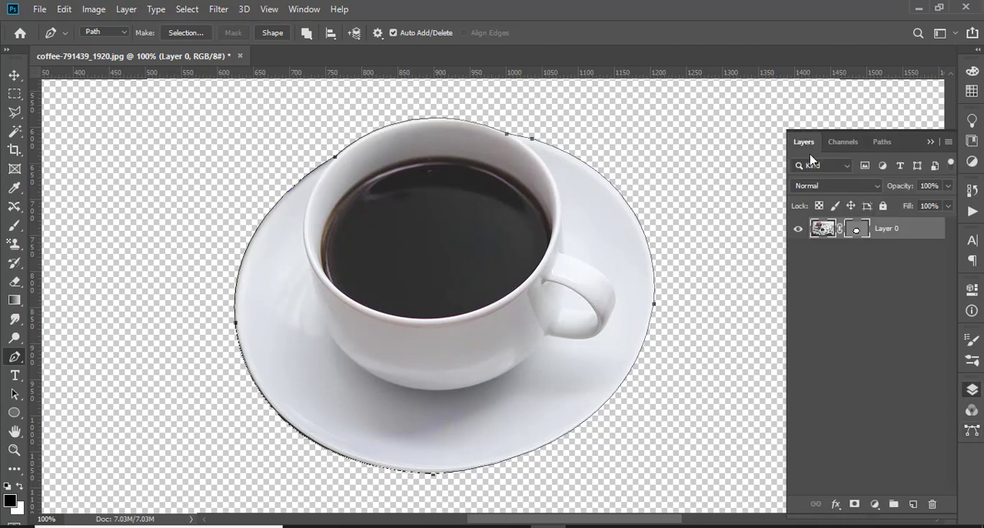
# With the Direct Selection tool, pull the mask path's right-hand anchor outward, adjust its upper curve handle and return the anchor to the saucer's rim
pyautogui.click(13, 397)
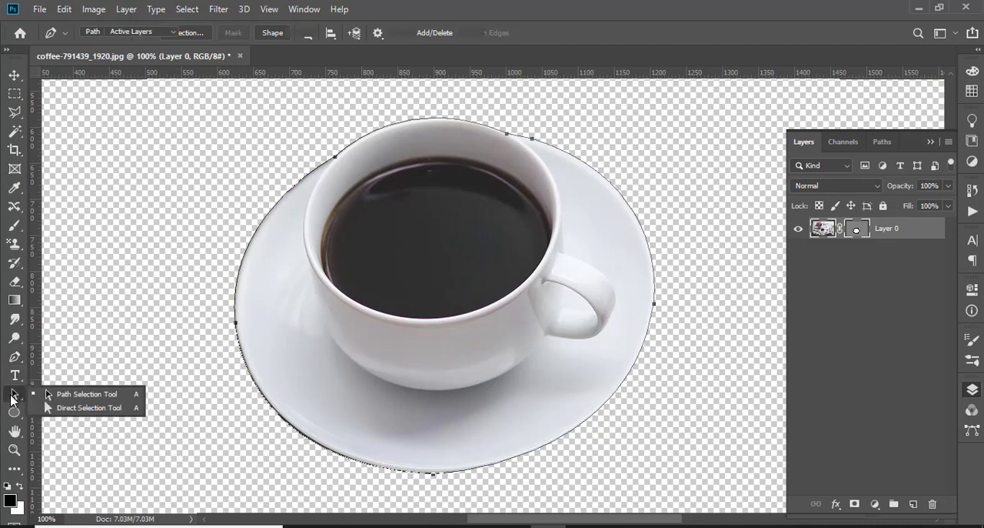
pyautogui.click(91, 407)
pyautogui.click(653, 304)
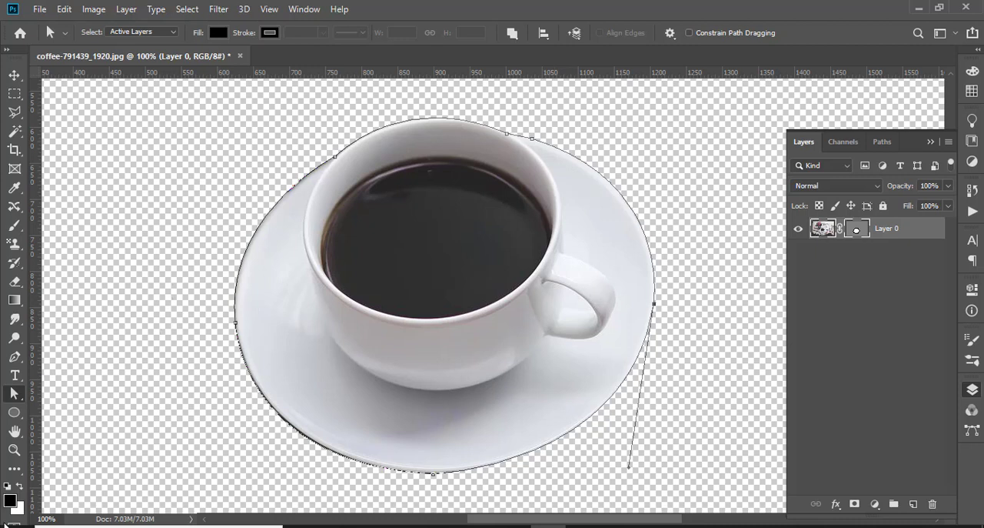
pyautogui.rightClick(14, 396)
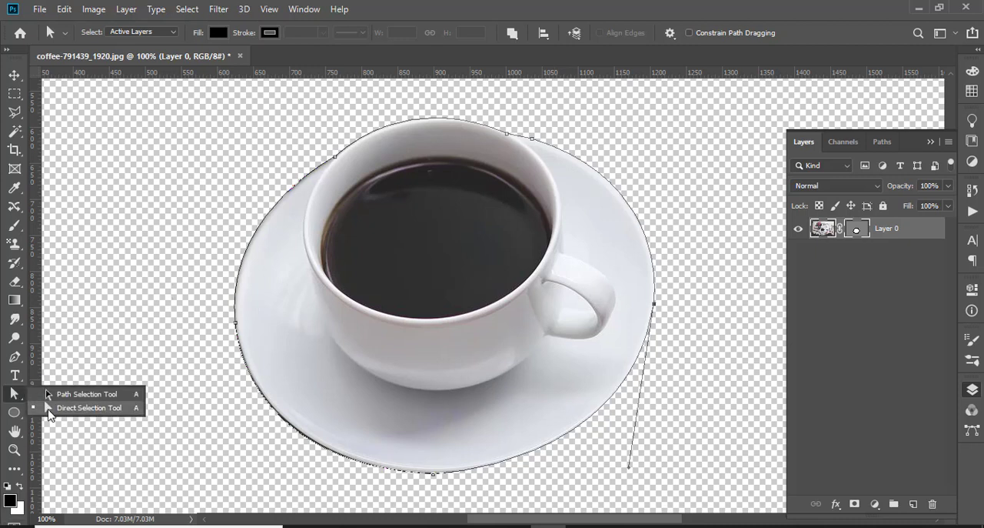
pyautogui.click(86, 409)
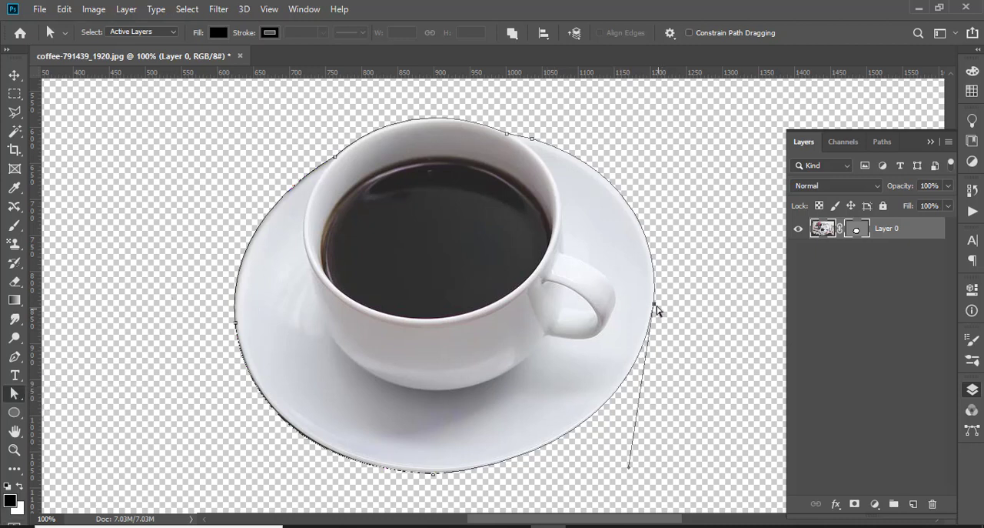
pyautogui.moveTo(654, 308); pyautogui.dragTo(692, 301)
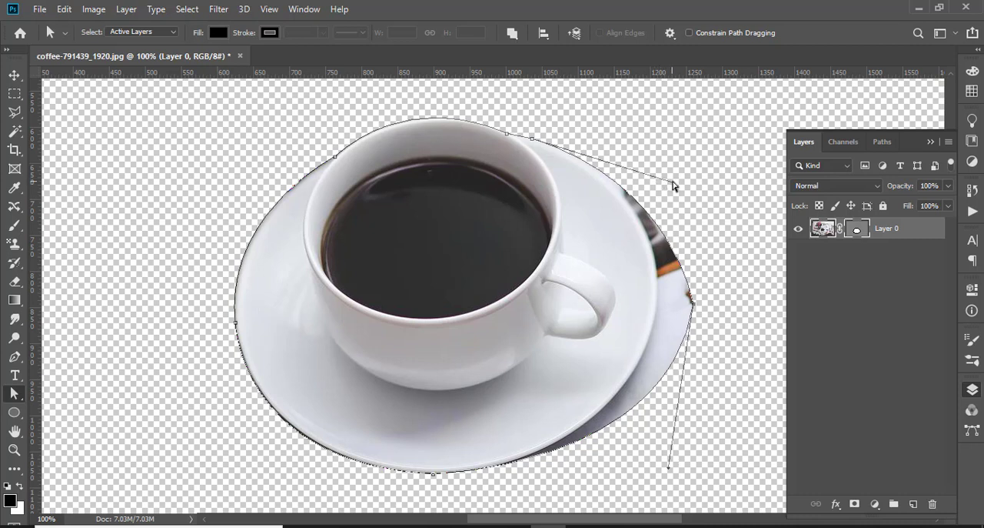
pyautogui.moveTo(673, 186)
pyautogui.mouseDown()
pyautogui.moveTo(682, 162)
pyautogui.moveTo(670, 179)
pyautogui.mouseUp()
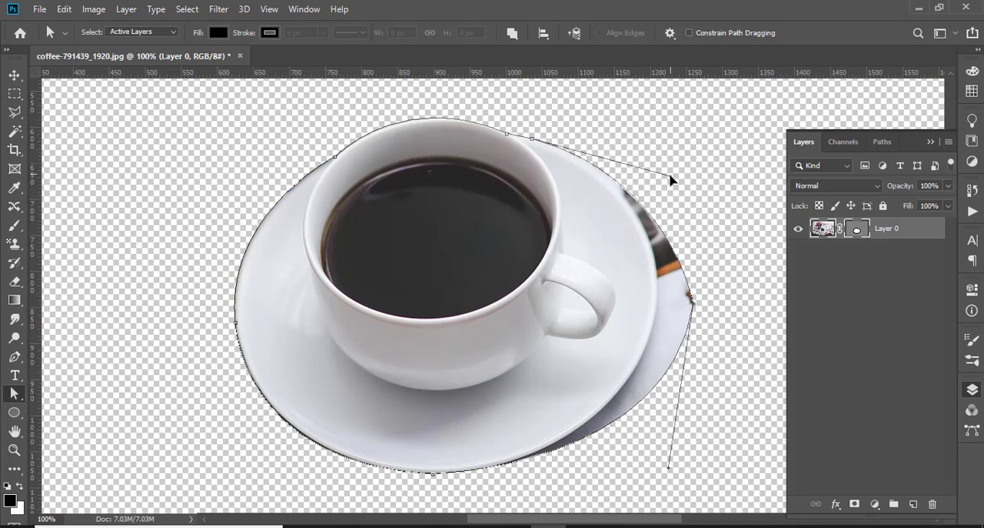
pyautogui.moveTo(692, 302); pyautogui.dragTo(658, 310)
# Fine-tune the left anchor and the curve handles of the lower segments to fit the saucer's rim
pyautogui.scroll(-3, 628, 362)
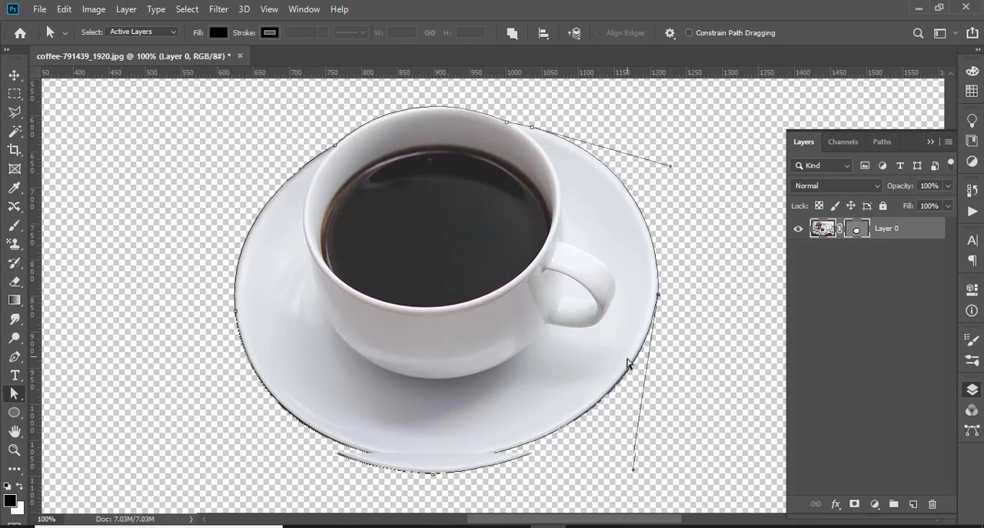
pyautogui.moveTo(634, 423)
pyautogui.mouseDown()
pyautogui.moveTo(638, 433)
pyautogui.moveTo(629, 423)
pyautogui.mouseUp()
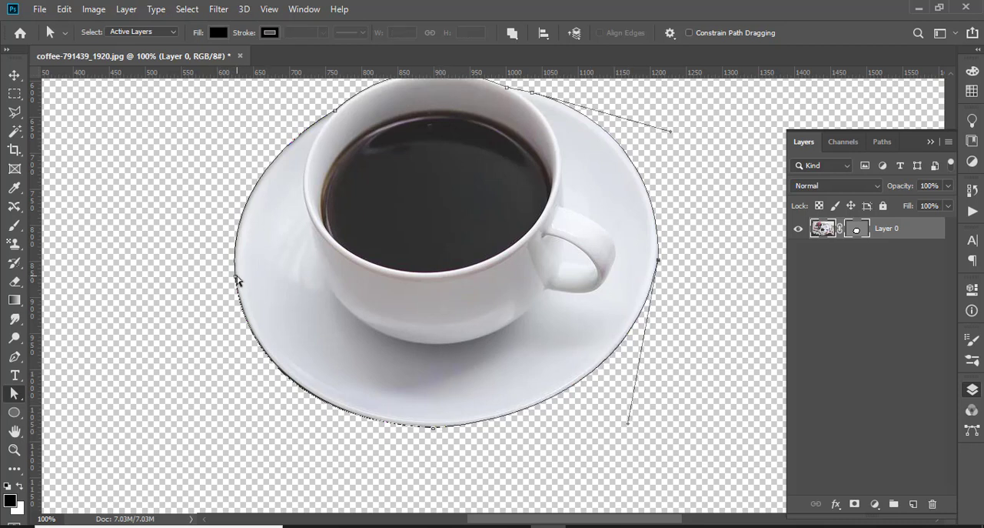
pyautogui.moveTo(236, 278)
pyautogui.mouseDown()
pyautogui.moveTo(185, 278)
pyautogui.moveTo(240, 273)
pyautogui.mouseUp()
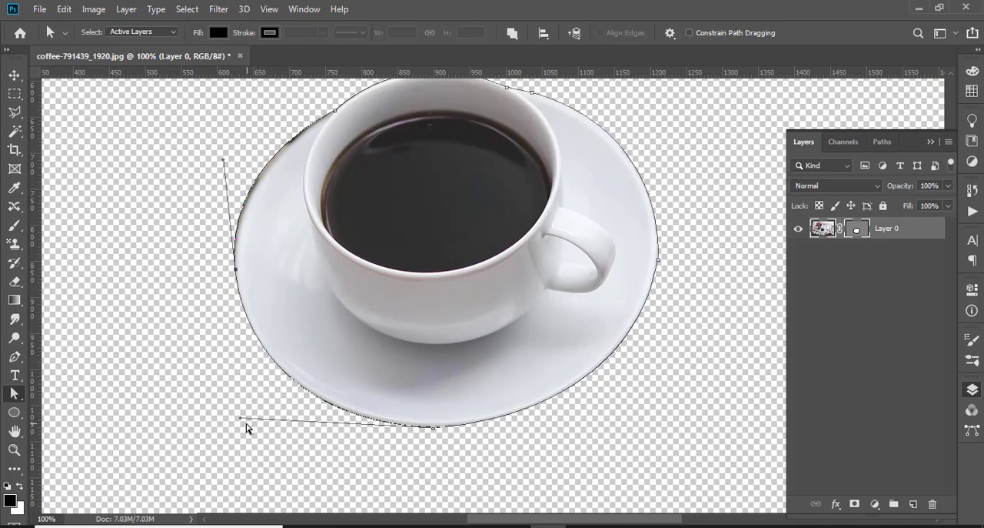
pyautogui.moveTo(240, 420)
pyautogui.mouseDown()
pyautogui.moveTo(248, 405)
pyautogui.moveTo(234, 414)
pyautogui.mouseUp()
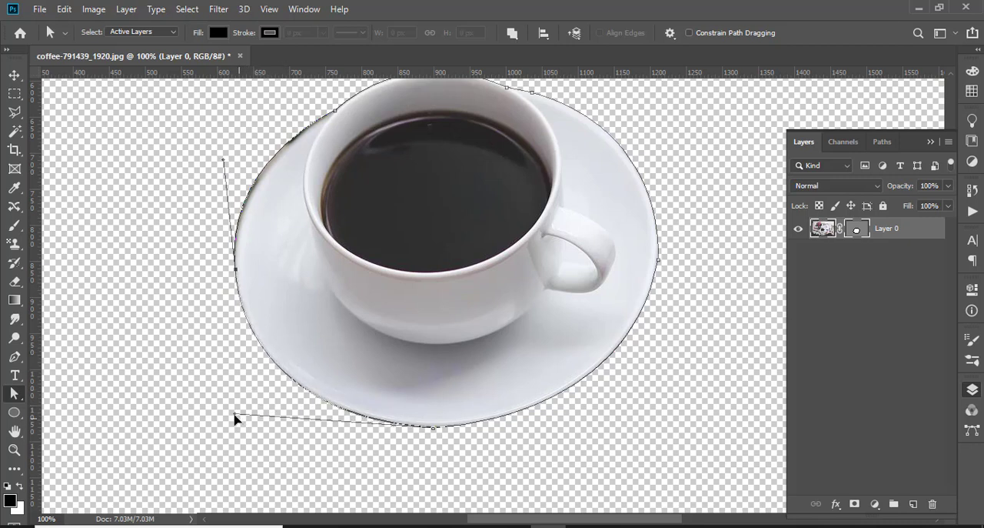
pyautogui.click(433, 427)
pyautogui.moveTo(631, 427); pyautogui.dragTo(626, 420)
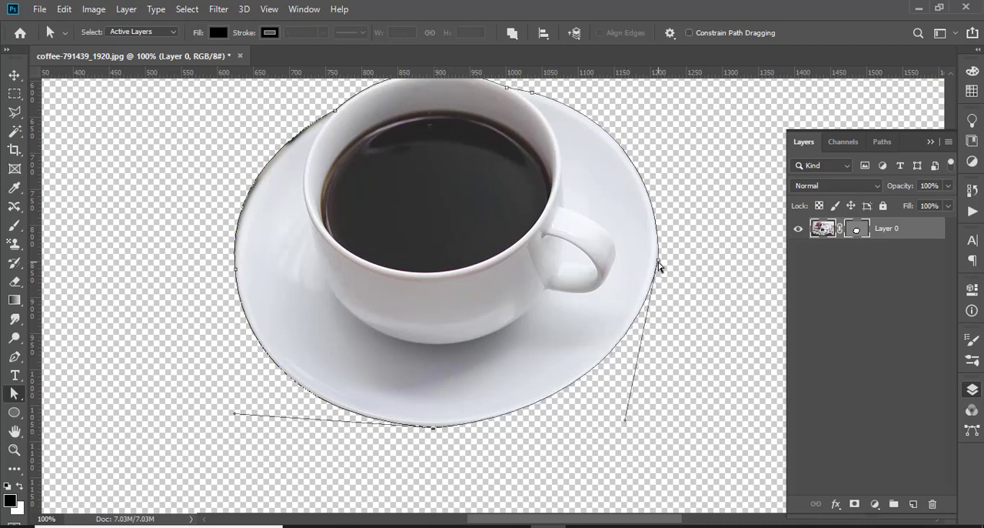
pyautogui.click(658, 262)
pyautogui.scroll(2, 608, 259)
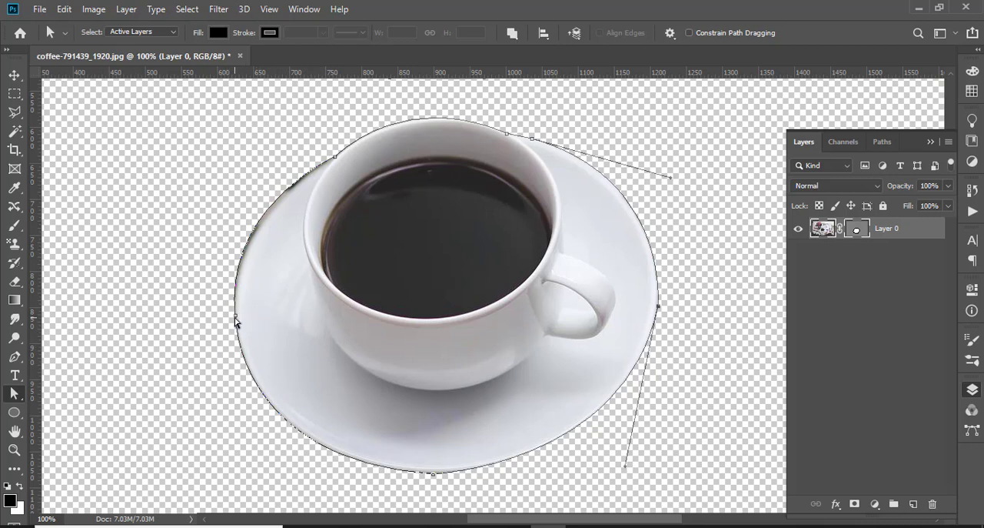
# Move the path's left anchor onto the cup's left side and its bottom anchor to the cup's base, shaping the curves along the cup body
pyautogui.moveTo(237, 320); pyautogui.dragTo(314, 293)
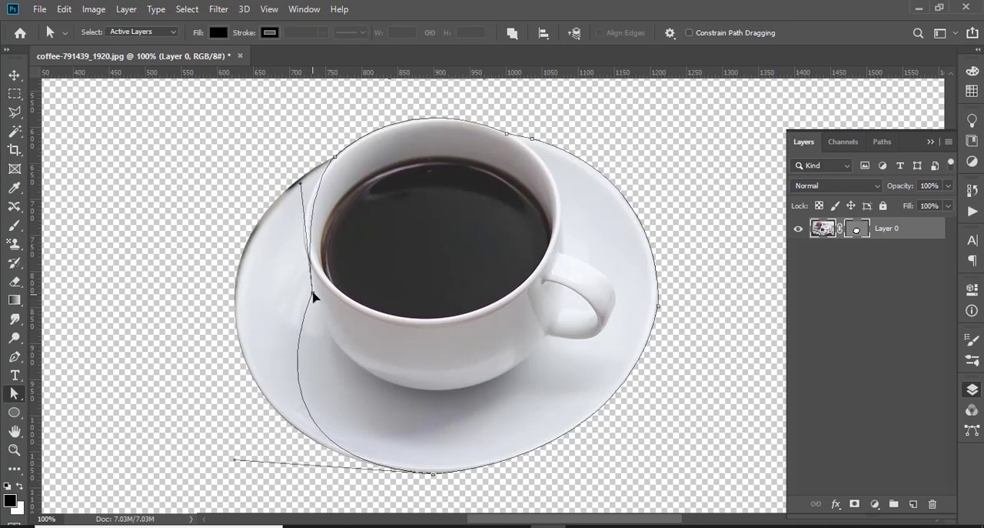
pyautogui.moveTo(301, 186); pyautogui.dragTo(279, 188)
pyautogui.click(335, 157)
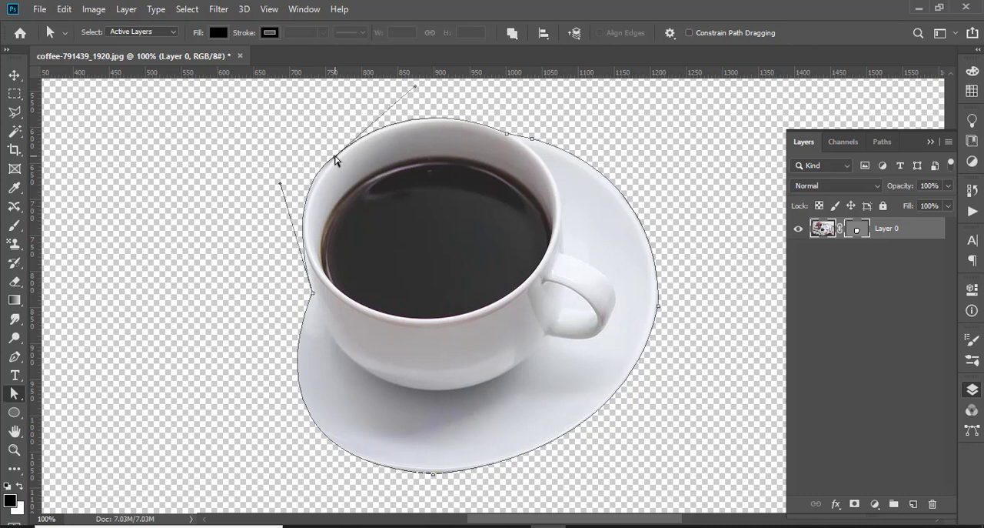
pyautogui.moveTo(279, 187); pyautogui.dragTo(283, 199)
pyautogui.moveTo(432, 478); pyautogui.dragTo(454, 395)
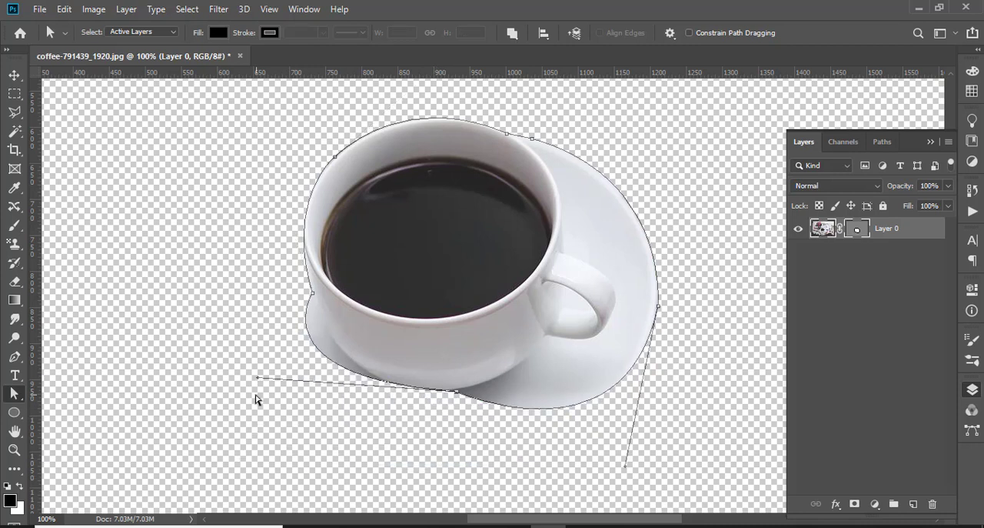
pyautogui.moveTo(257, 378); pyautogui.dragTo(322, 392)
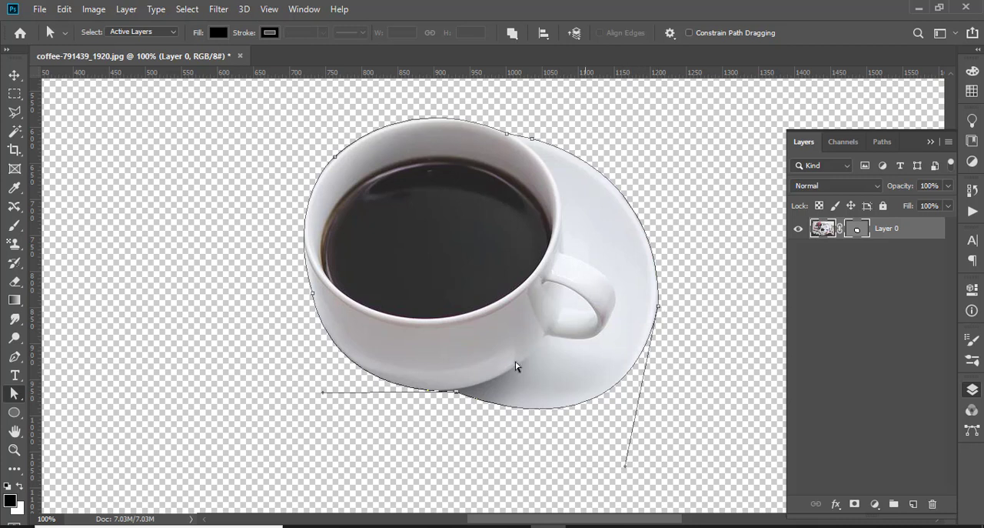
# Add an anchor point on the saucer's upper-right curve and move it to where the cup meets its handle, straightening its direction line
pyautogui.click(14, 356)
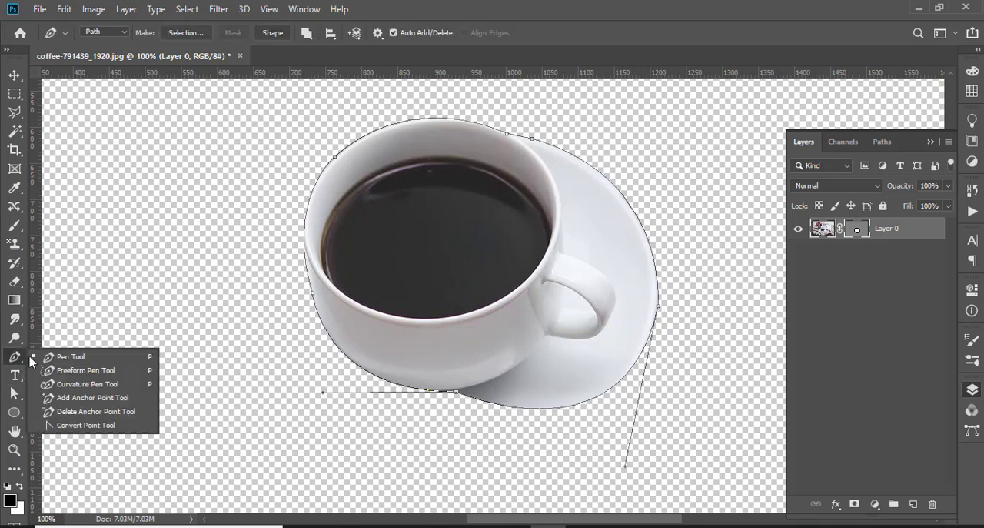
pyautogui.click(68, 397)
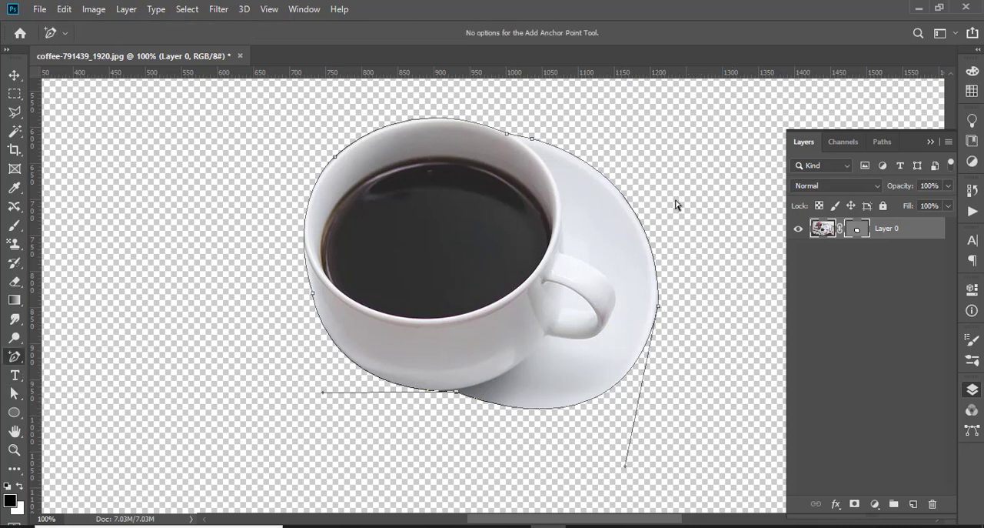
pyautogui.click(640, 223)
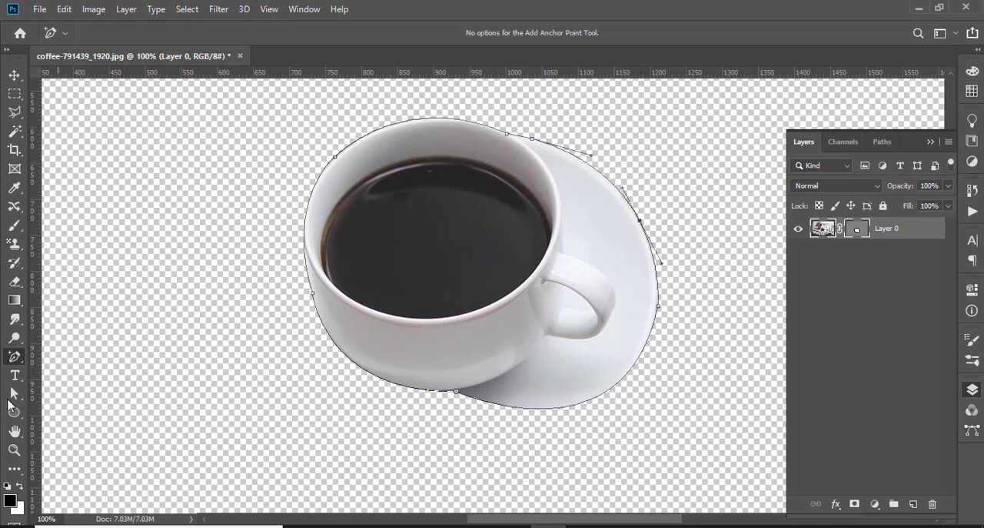
pyautogui.click(15, 394)
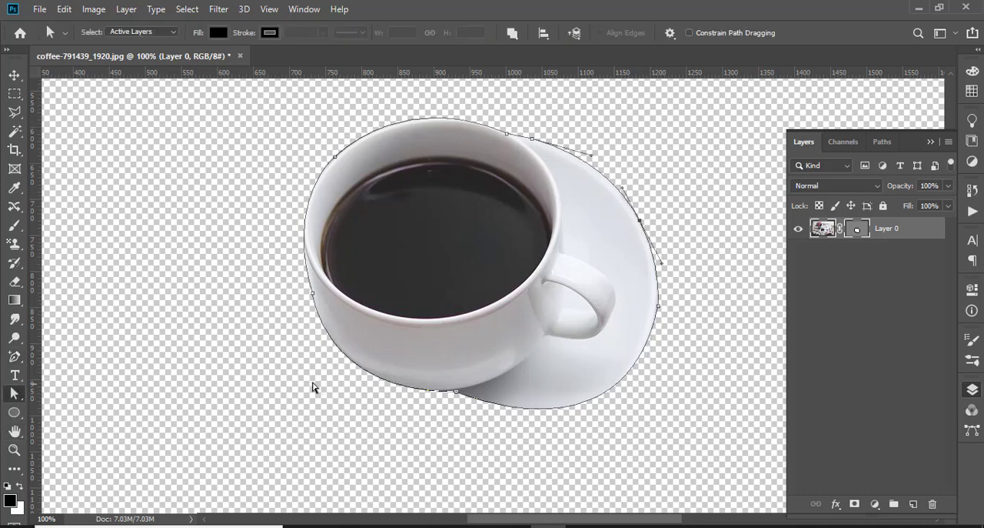
pyautogui.moveTo(640, 224); pyautogui.dragTo(565, 251)
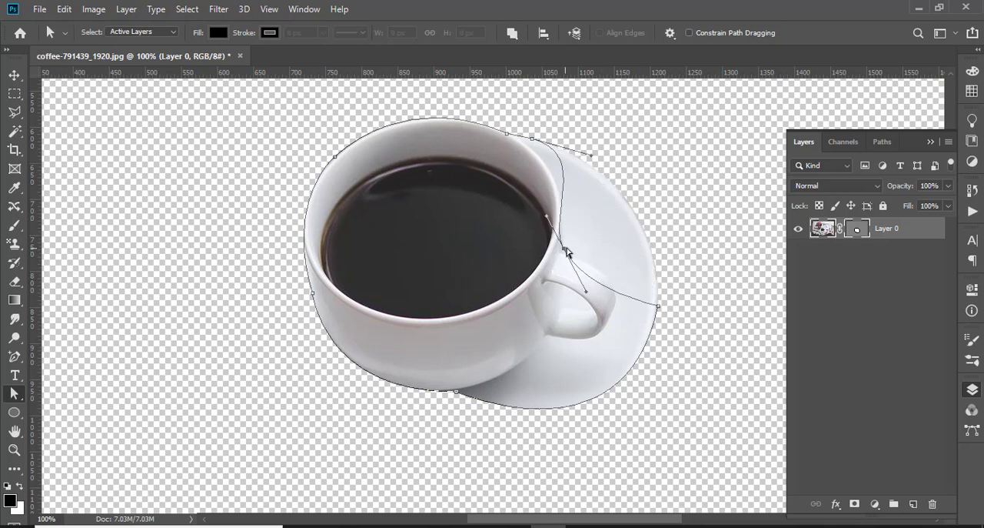
pyautogui.moveTo(549, 220); pyautogui.dragTo(567, 219)
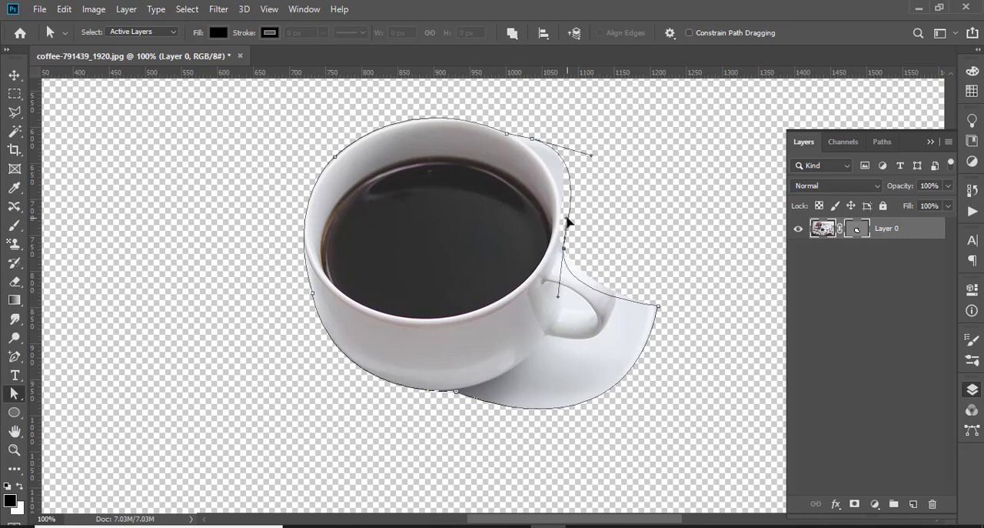
# Adjust the anchor at the cup's upper-right rim and its curve handle to make the mask follow the rim
pyautogui.moveTo(591, 159); pyautogui.dragTo(565, 183)
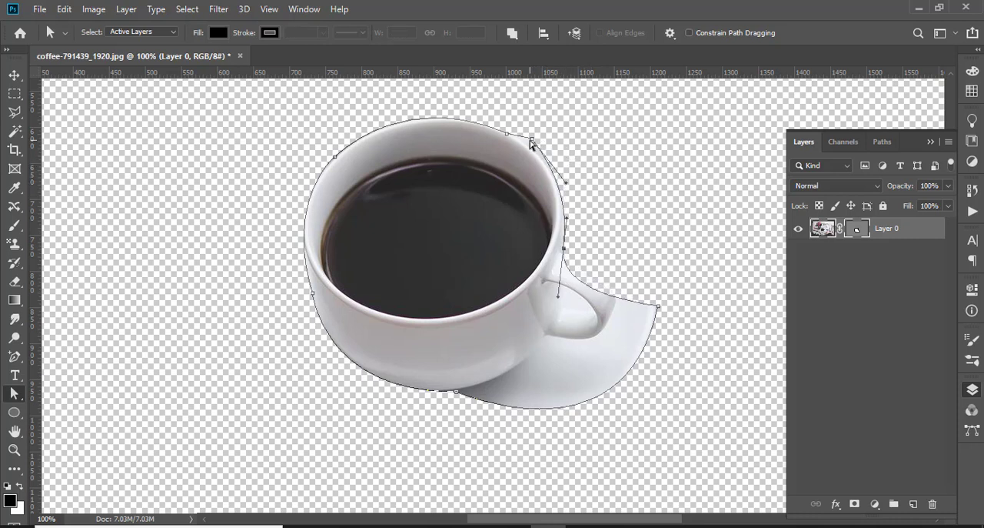
pyautogui.moveTo(533, 142); pyautogui.dragTo(530, 147)
pyautogui.moveTo(567, 190); pyautogui.dragTo(570, 193)
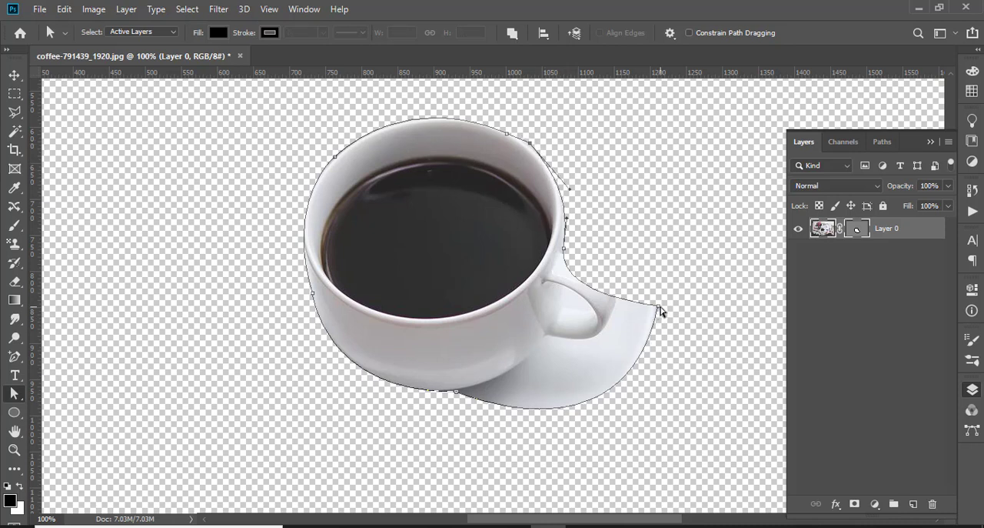
# Move the saucer's right-edge anchor to the outer edge of the cup's handle and shape the curve over the handle's top
pyautogui.moveTo(658, 310); pyautogui.dragTo(630, 271)
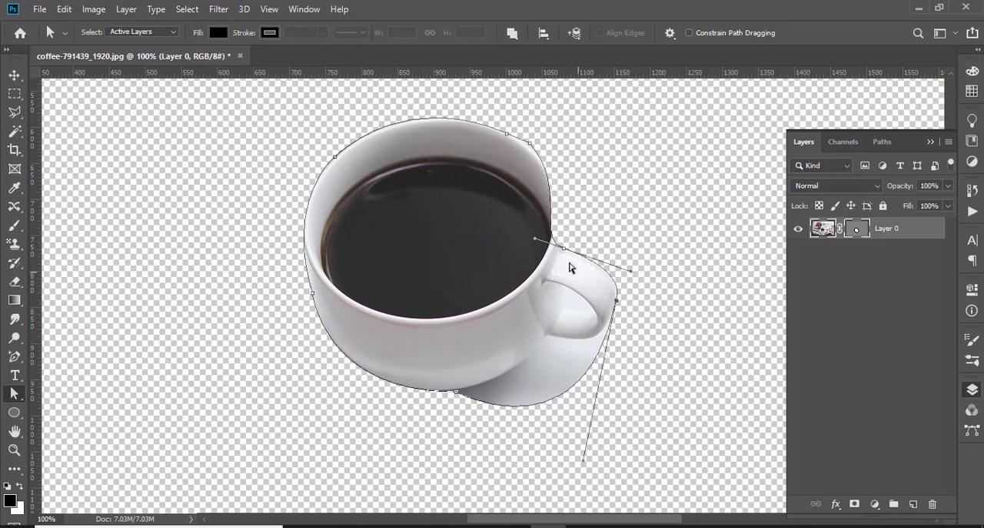
pyautogui.moveTo(564, 248)
pyautogui.mouseDown()
pyautogui.moveTo(574, 252)
pyautogui.moveTo(558, 251)
pyautogui.mouseUp()
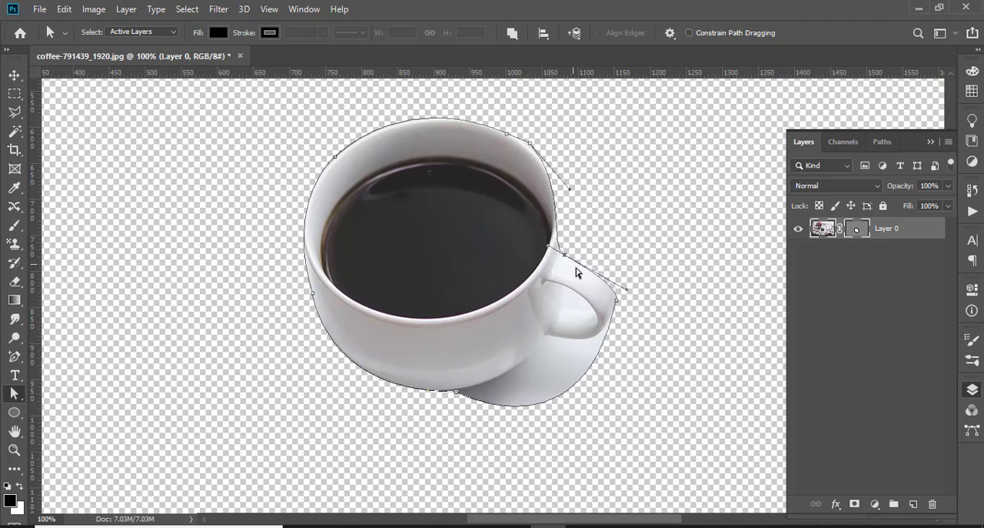
pyautogui.moveTo(626, 292)
pyautogui.mouseDown()
pyautogui.moveTo(633, 284)
pyautogui.moveTo(622, 279)
pyautogui.mouseUp()
# Add an anchor point on the cup's right side above the handle and shift it out to the cup's edge
pyautogui.click(14, 356)
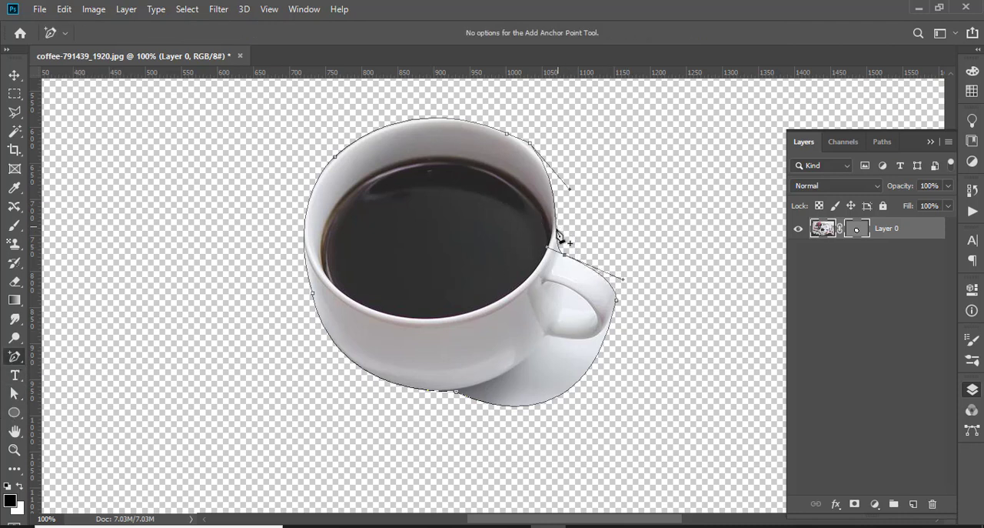
pyautogui.moveTo(556, 200); pyautogui.dragTo(561, 216)
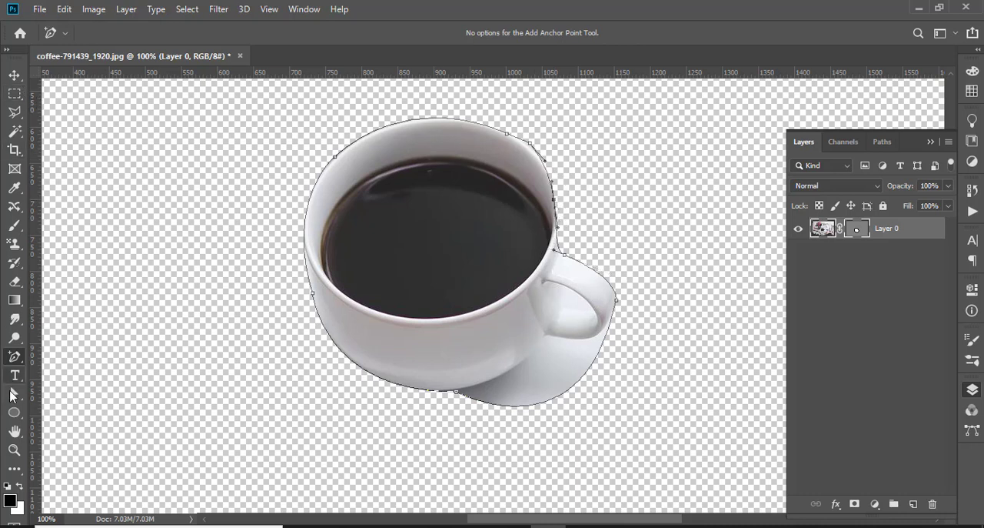
pyautogui.click(13, 394)
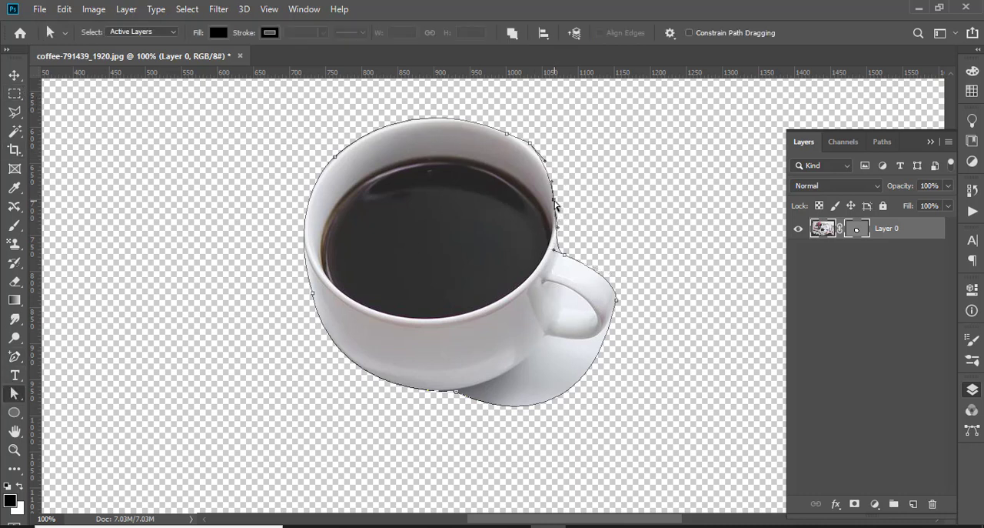
pyautogui.moveTo(555, 204); pyautogui.dragTo(564, 204)
# Reshape the curves at the junction of cup and handle to follow the cup's side and the handle's top, undoing the first handle adjustment
pyautogui.click(560, 254)
pyautogui.moveTo(553, 248); pyautogui.dragTo(560, 256)
pyautogui.hotkey('ctrl', '+')
pyautogui.hotkey('ctrl', '+')
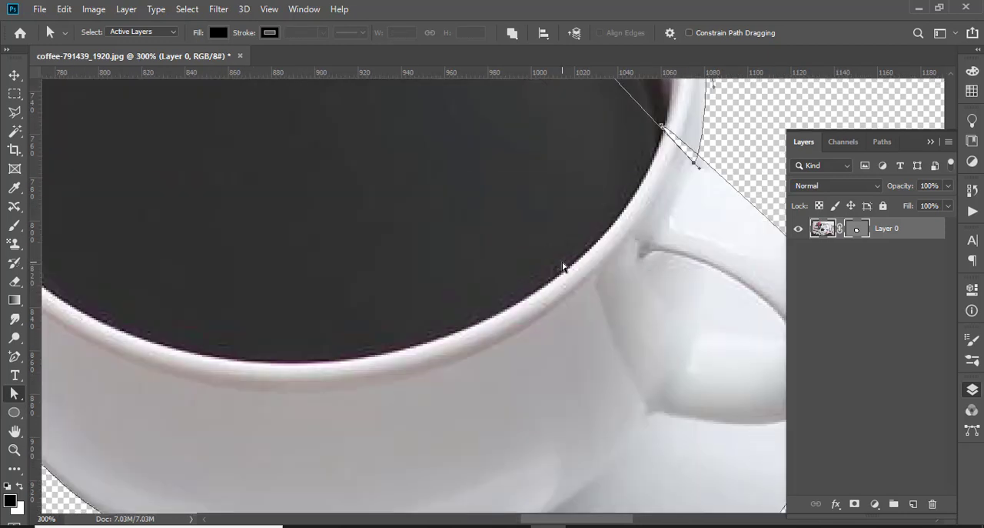
pyautogui.click(932, 143)
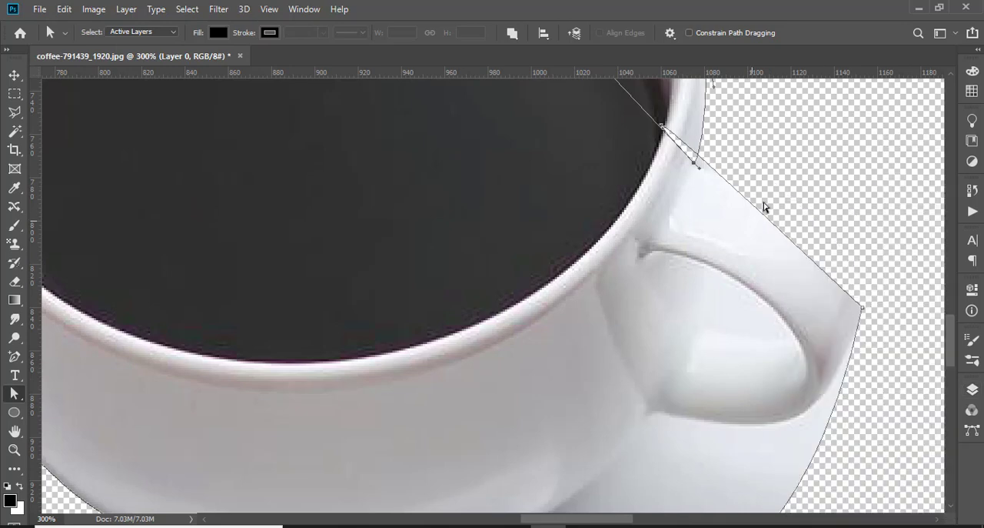
pyautogui.moveTo(783, 162)
pyautogui.mouseDown()
pyautogui.moveTo(608, 332)
pyautogui.moveTo(600, 361)
pyautogui.moveTo(589, 276)
pyautogui.mouseUp()
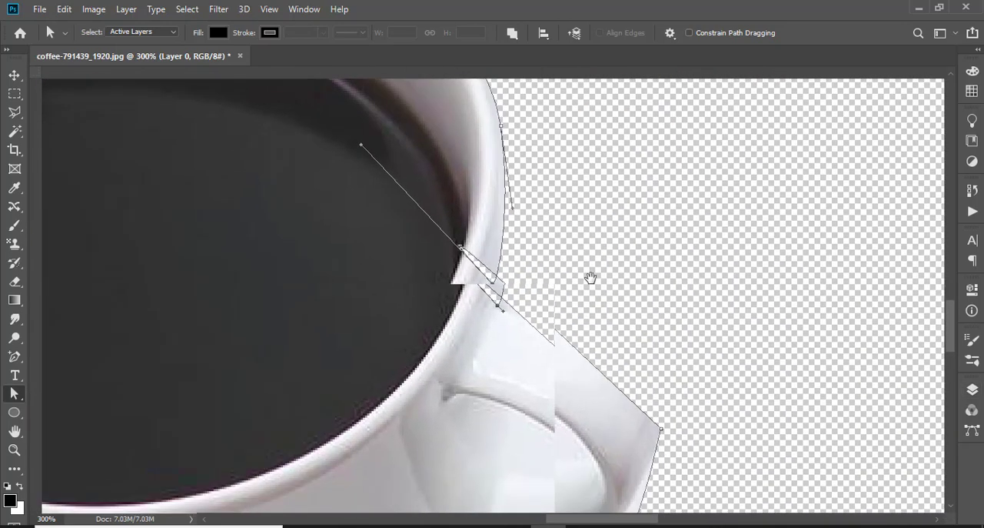
pyautogui.hotkey('ctrl', 'z')
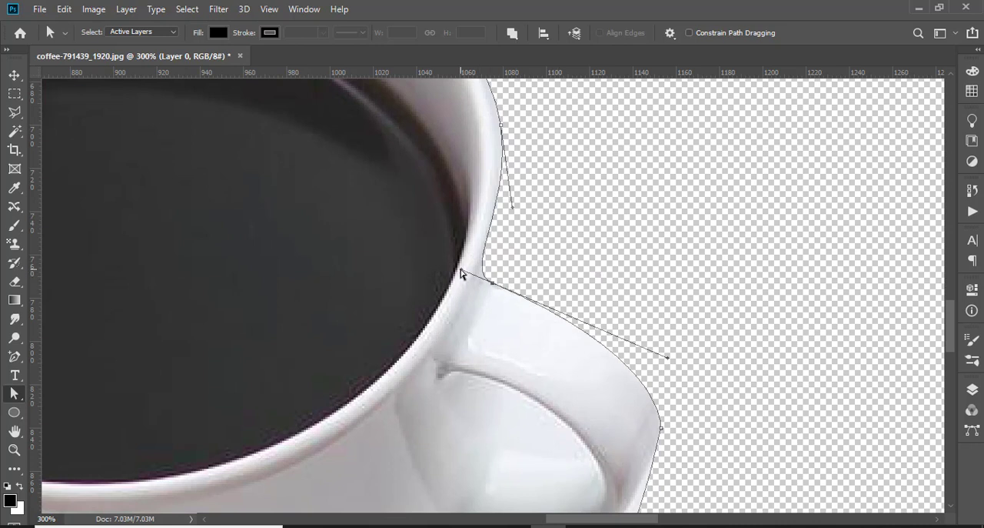
pyautogui.moveTo(460, 269); pyautogui.dragTo(492, 282)
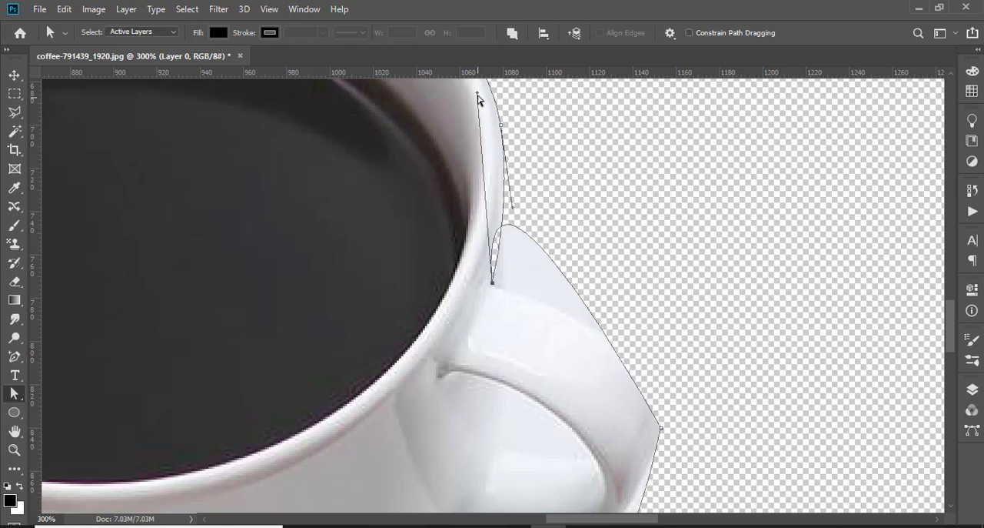
pyautogui.moveTo(477, 94); pyautogui.dragTo(652, 320)
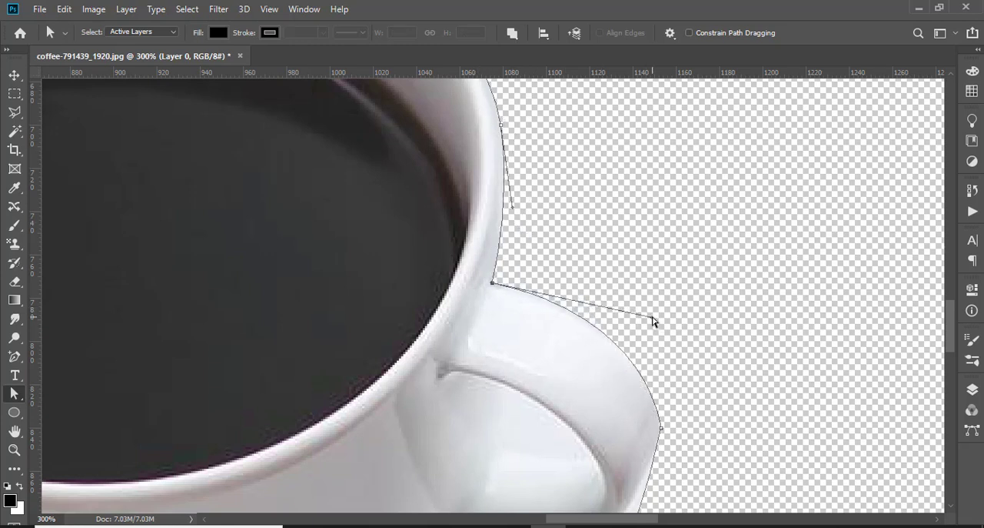
# Shift the anchor on the cup's right side above the handle inward and adjust its curve handle to follow the rim
pyautogui.scroll(-3, 654, 325)
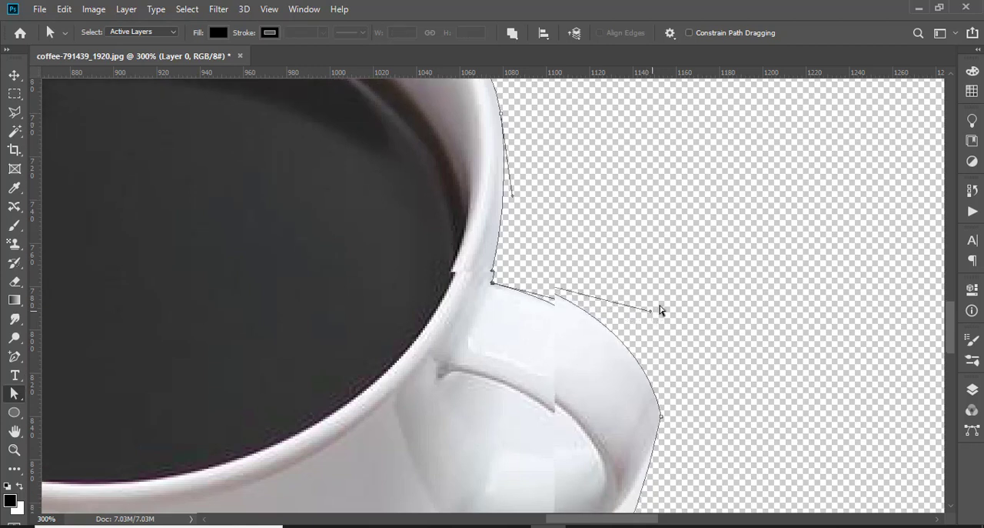
pyautogui.scroll(6, 659, 308)
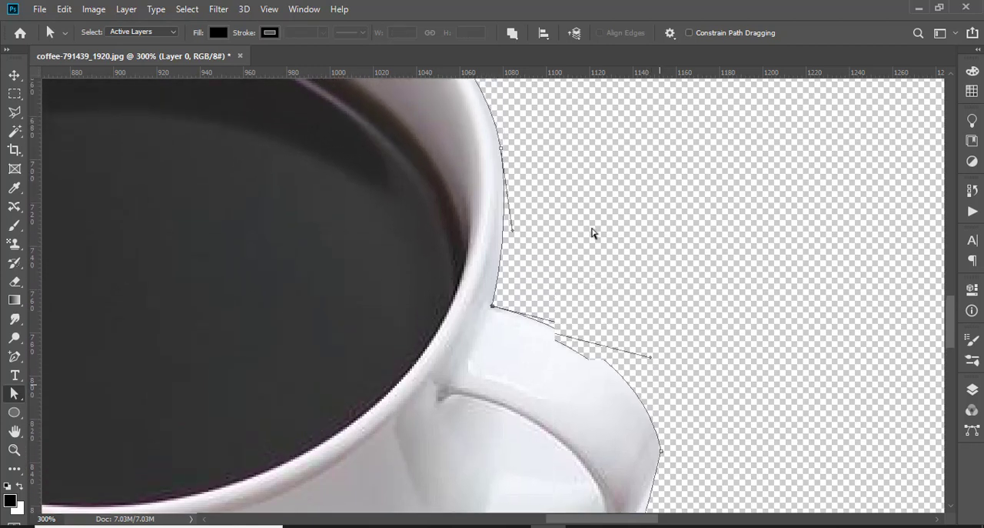
pyautogui.scroll(3, 500, 231)
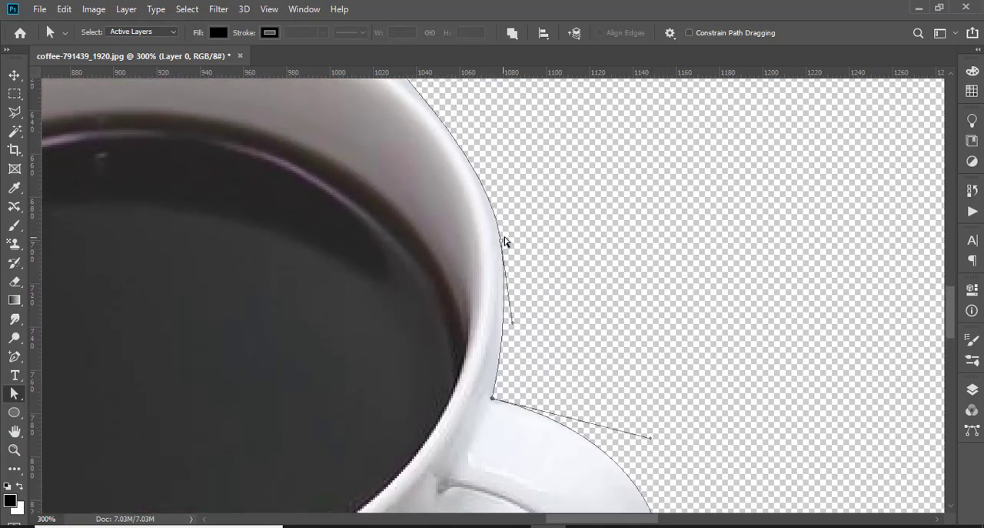
pyautogui.click(502, 244)
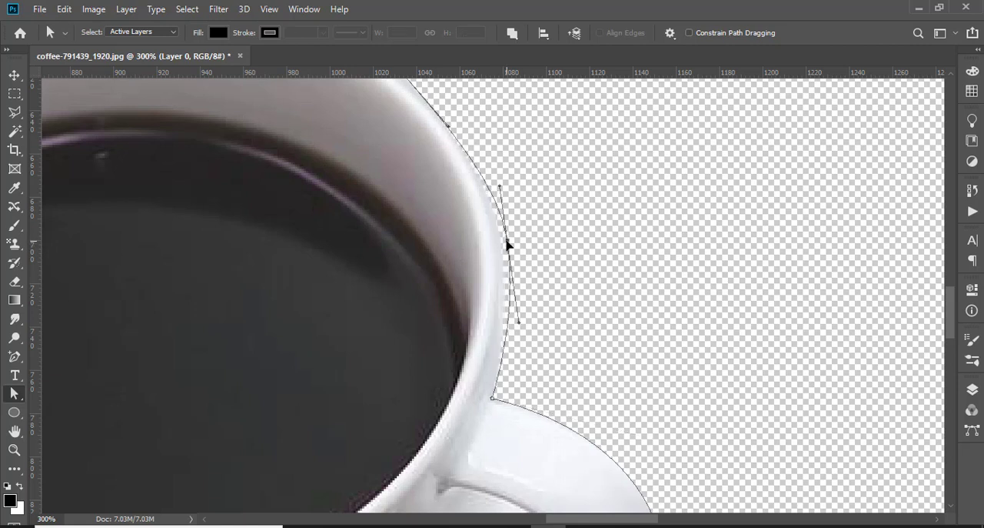
pyautogui.moveTo(502, 245); pyautogui.dragTo(496, 244)
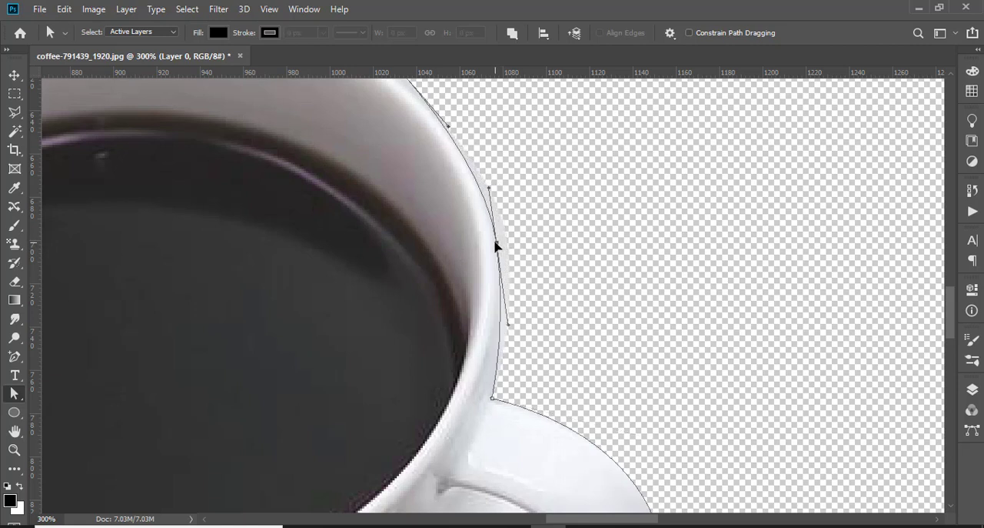
pyautogui.moveTo(490, 192); pyautogui.dragTo(494, 186)
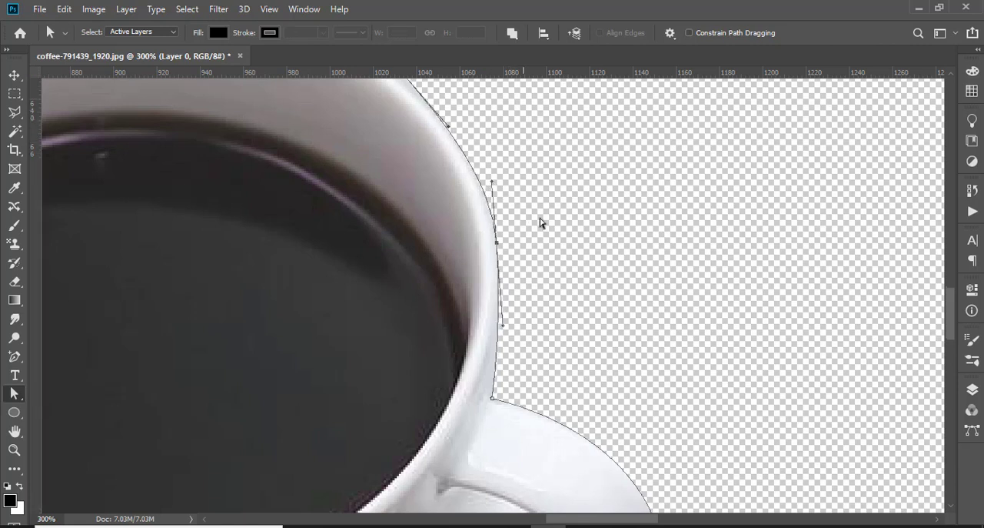
# Add an anchor on the saucer's lower-right curve, move it to the cup-handle junction, and shape the curve along the cup handle's underside
pyautogui.scroll(-3, 654, 274)
pyautogui.scroll(-9, 655, 275)
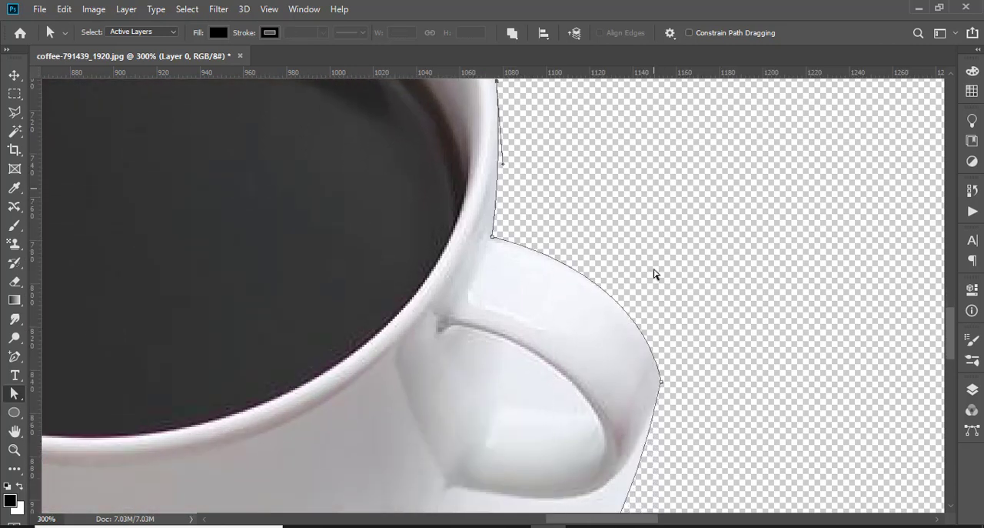
pyautogui.scroll(-2, 654, 275)
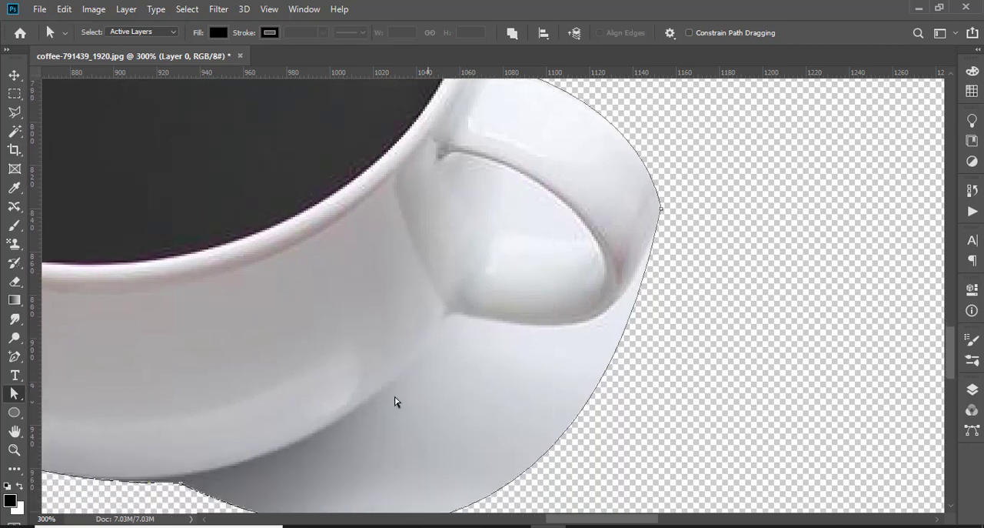
pyautogui.scroll(-2, 437, 349)
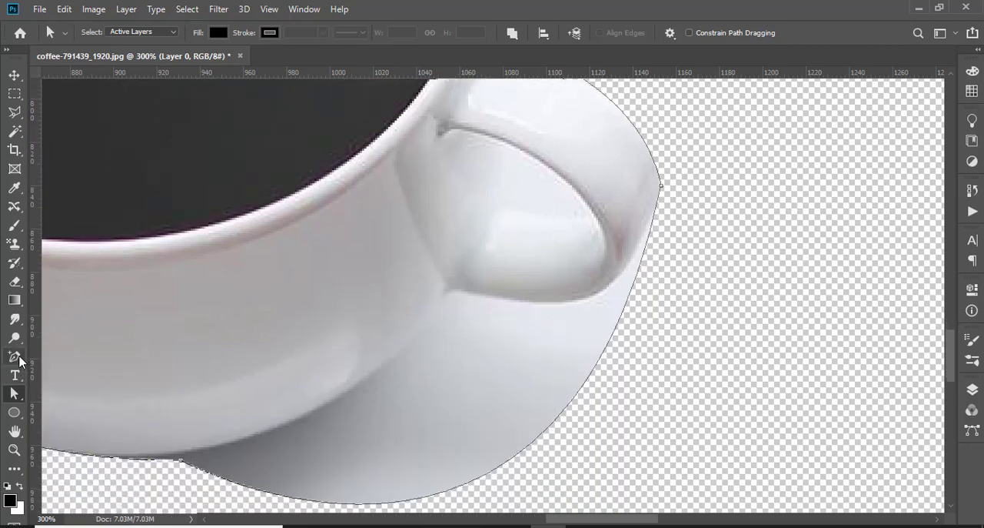
pyautogui.click(18, 359)
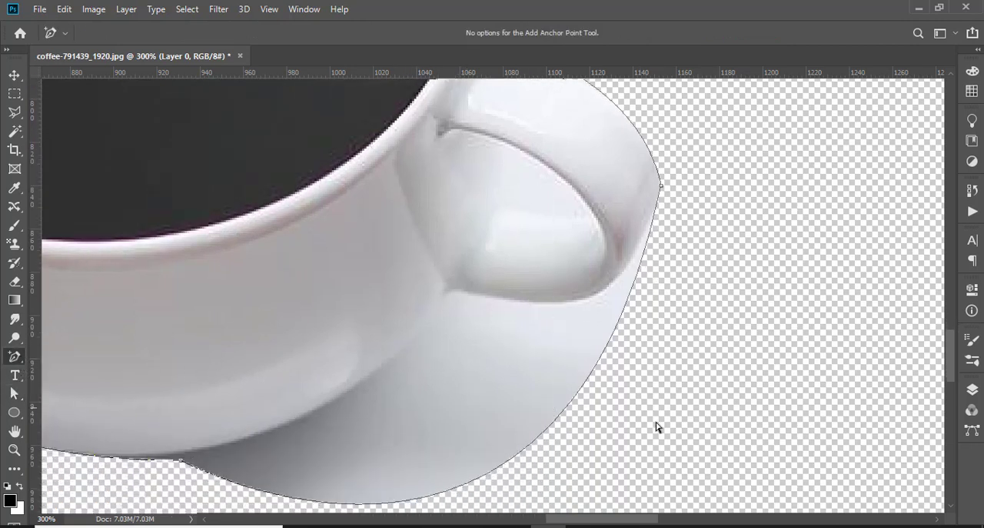
pyautogui.click(570, 401)
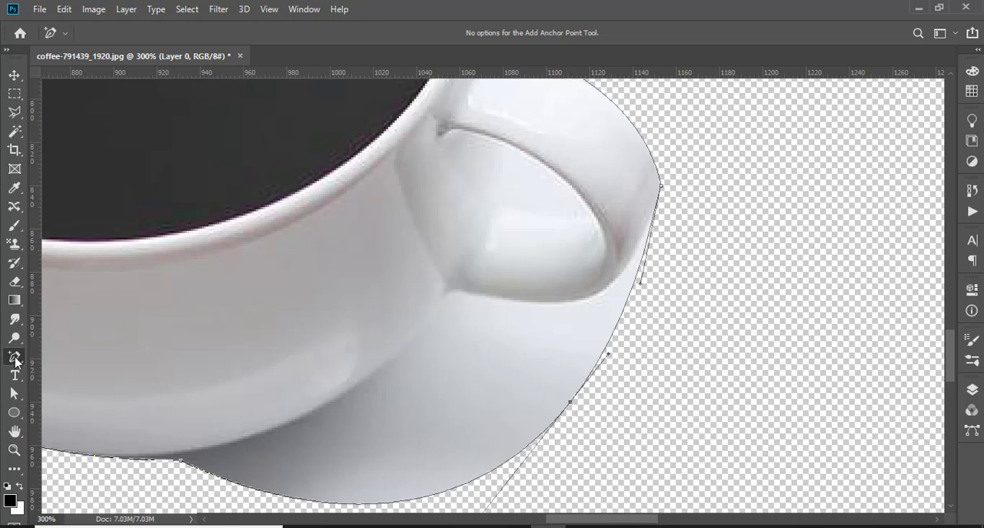
pyautogui.rightClick(17, 360)
pyautogui.click(13, 393)
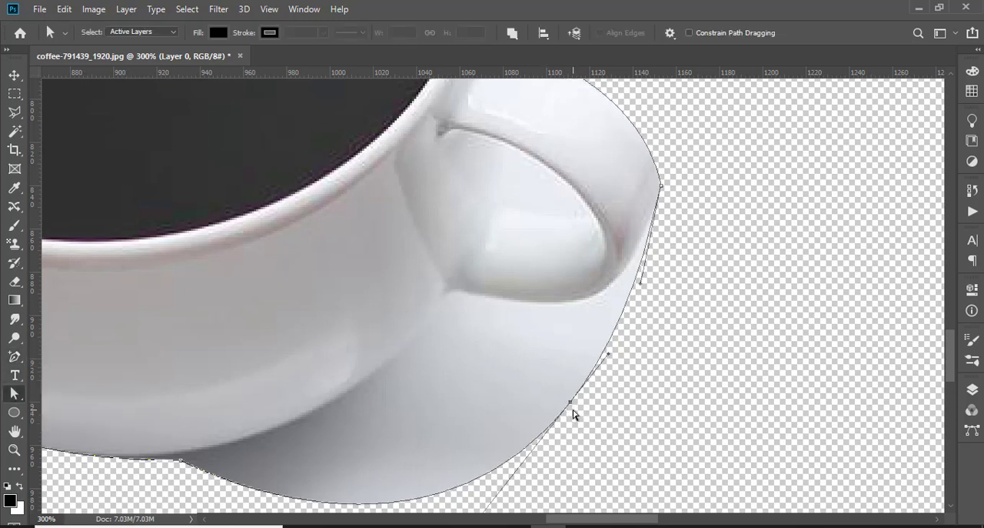
pyautogui.moveTo(570, 402); pyautogui.dragTo(449, 302)
pyautogui.moveTo(486, 253); pyautogui.dragTo(562, 297)
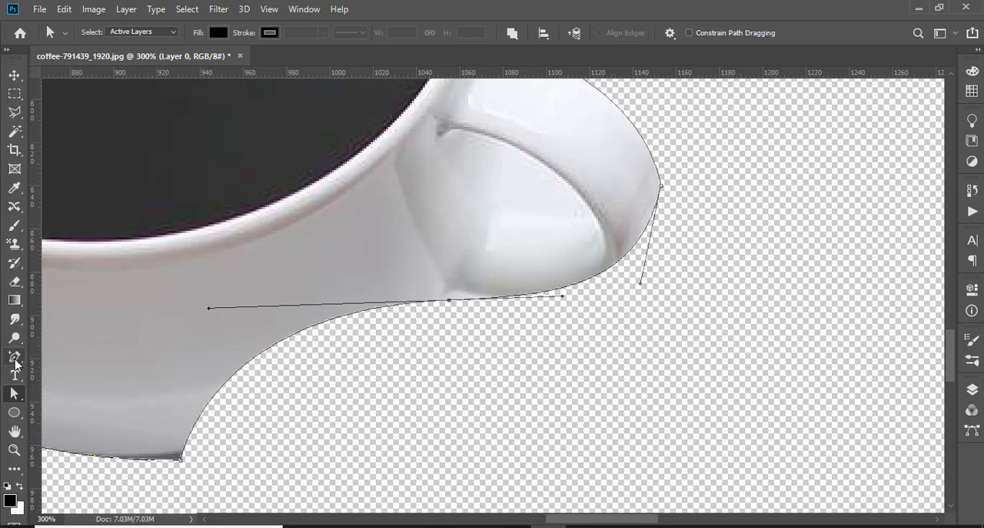
# Add an anchor on the curve below the handle junction and move it out to the cup's lower-right edge
pyautogui.click(14, 356)
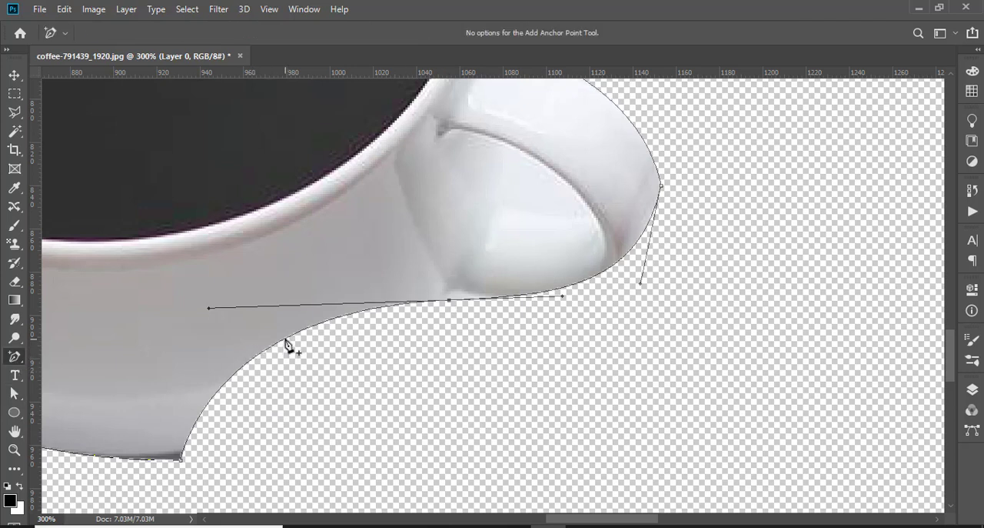
pyautogui.click(285, 340)
pyautogui.click(21, 391)
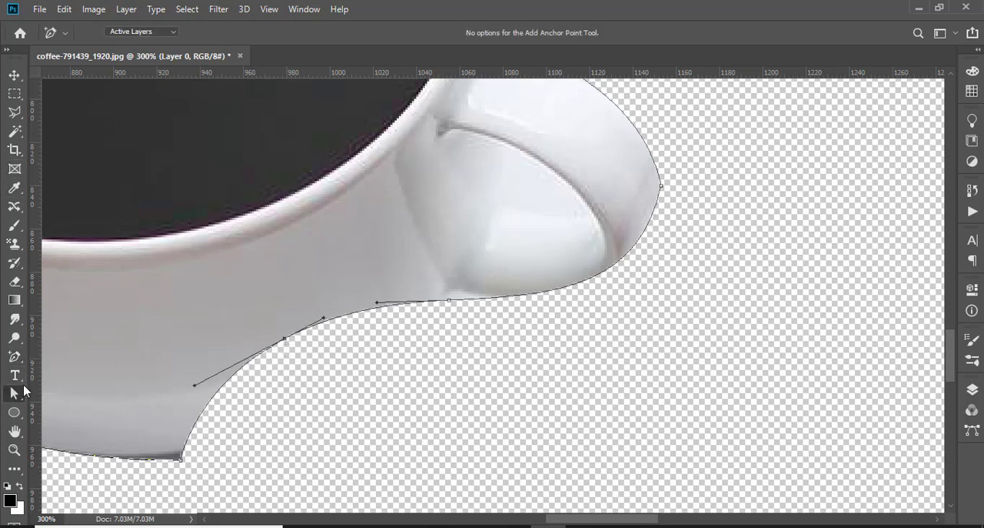
pyautogui.moveTo(284, 340); pyautogui.dragTo(329, 416)
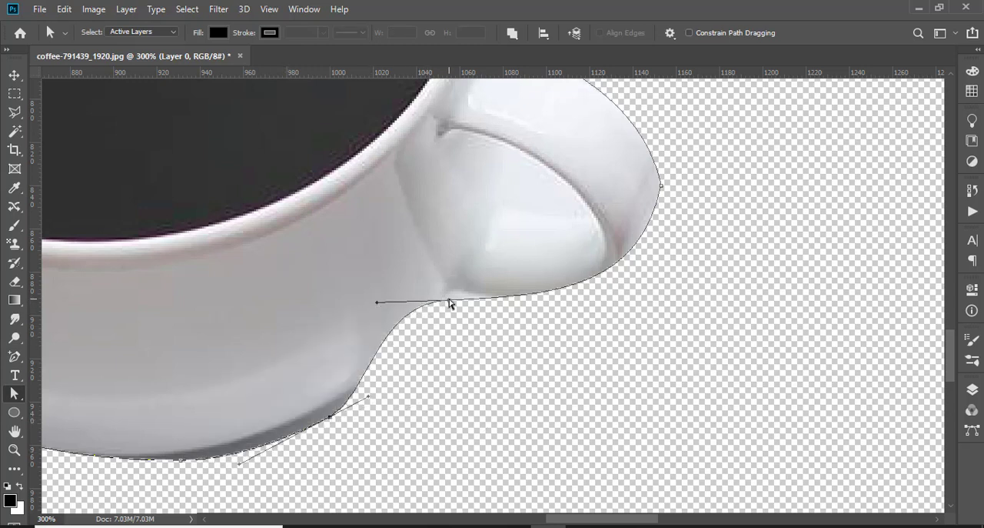
# Raise the anchor at the lower handle junction and reshape its curves into a sharp corner along the cup's side and the handle's underside
pyautogui.moveTo(450, 299); pyautogui.dragTo(449, 293)
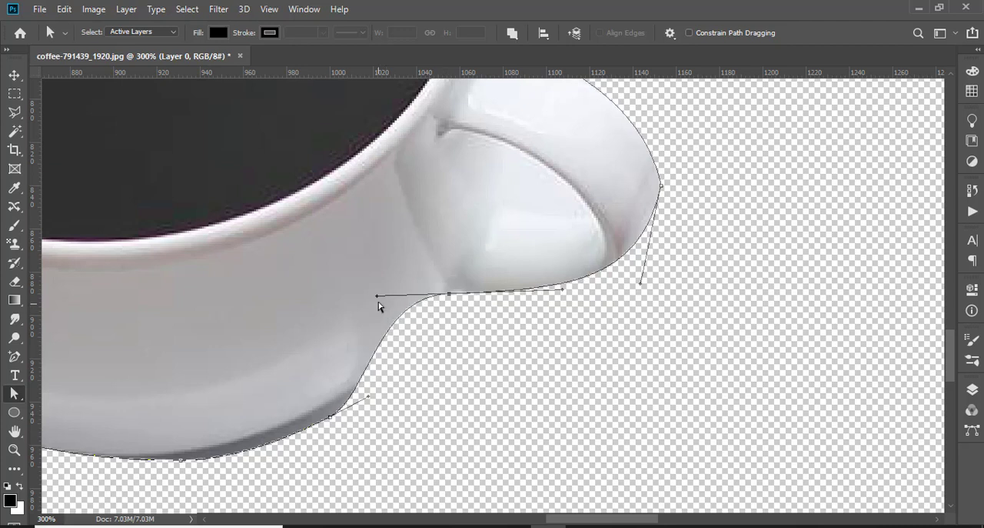
pyautogui.moveTo(377, 297); pyautogui.dragTo(433, 323)
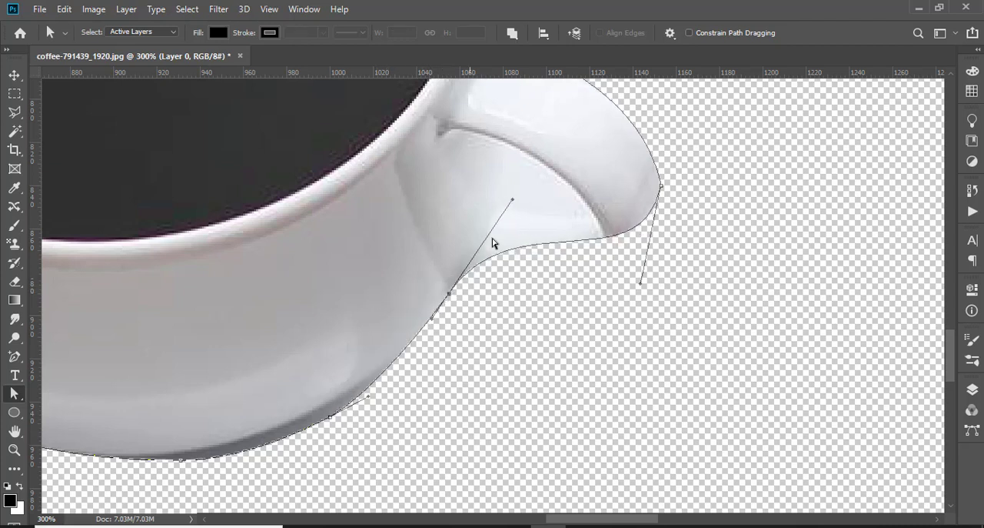
pyautogui.moveTo(513, 201); pyautogui.dragTo(589, 328)
pyautogui.moveTo(420, 285); pyautogui.dragTo(451, 291)
pyautogui.moveTo(485, 159); pyautogui.dragTo(604, 323)
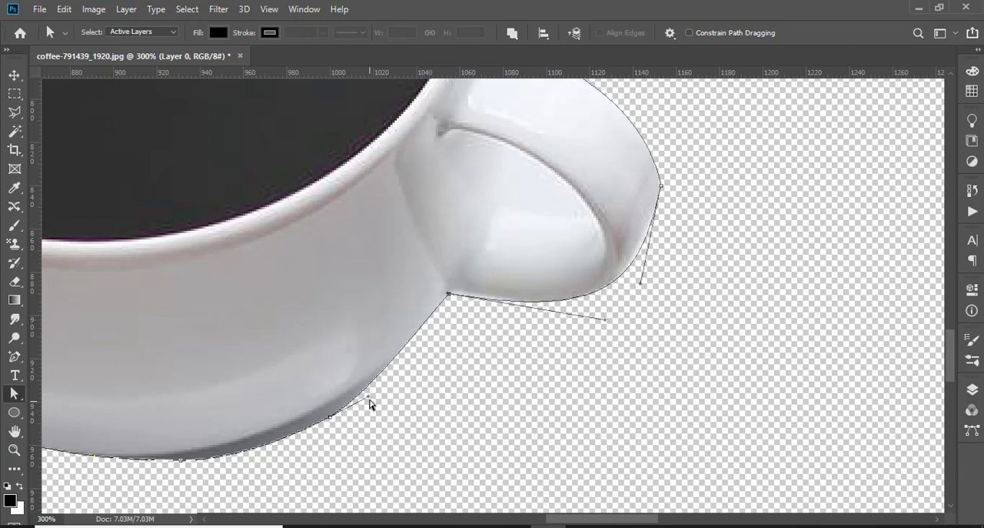
# Adjust the anchors and curve handles along the cup's lower edge so the mask follows the base and excludes the saucer's shadow
pyautogui.moveTo(367, 400); pyautogui.dragTo(444, 360)
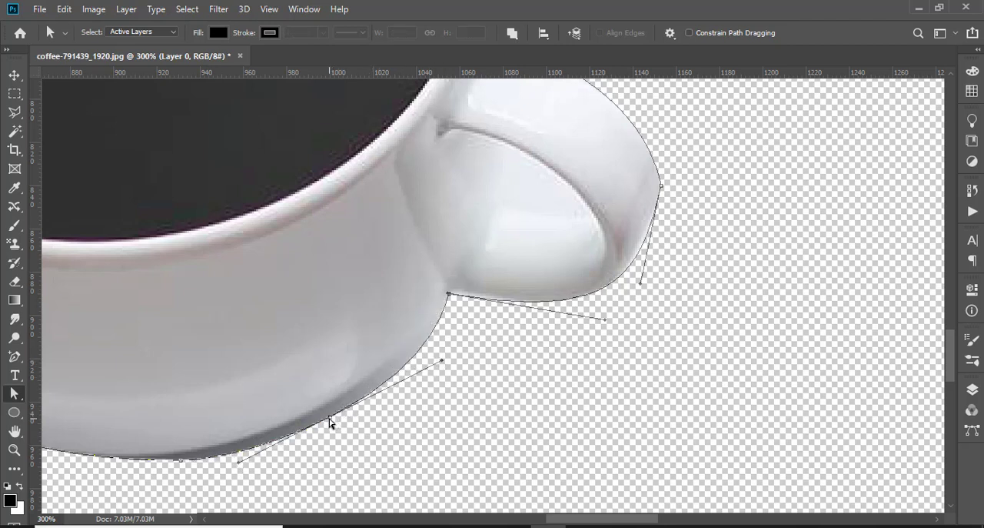
pyautogui.moveTo(330, 421); pyautogui.dragTo(330, 408)
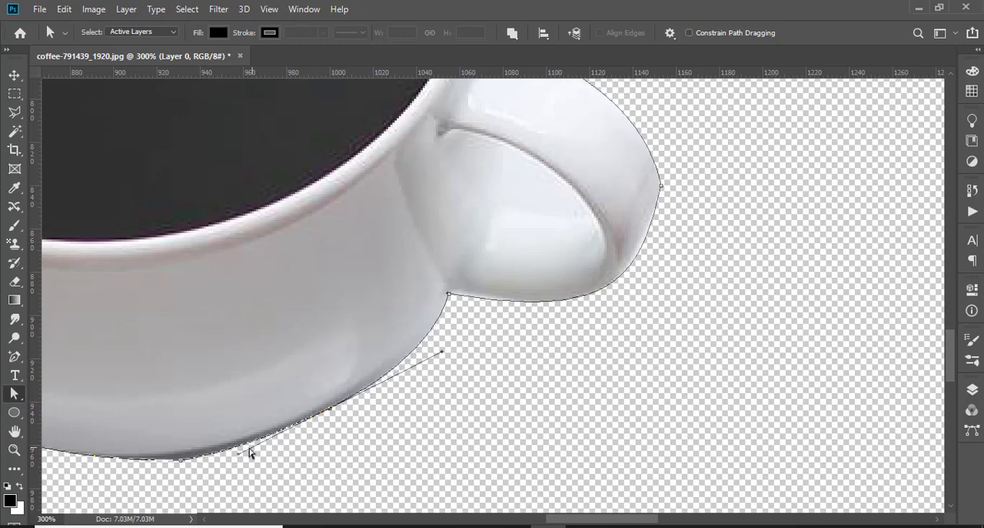
pyautogui.moveTo(180, 462); pyautogui.dragTo(180, 456)
pyautogui.hotkey('ctrl', '-')
pyautogui.hotkey('ctrl', '-')
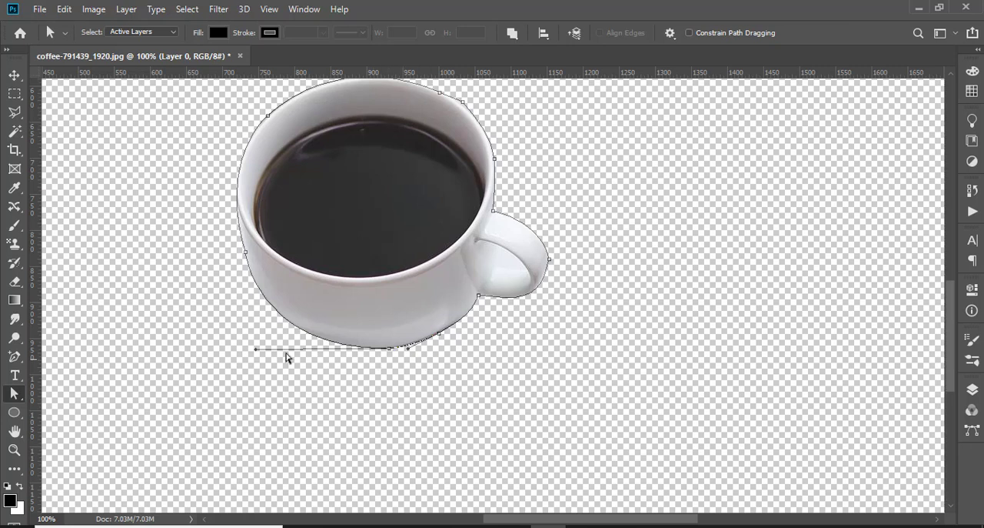
pyautogui.moveTo(257, 352); pyautogui.dragTo(255, 359)
# Deselect the finished path and select the vector mask of Layer 0
pyautogui.scroll(3, 387, 275)
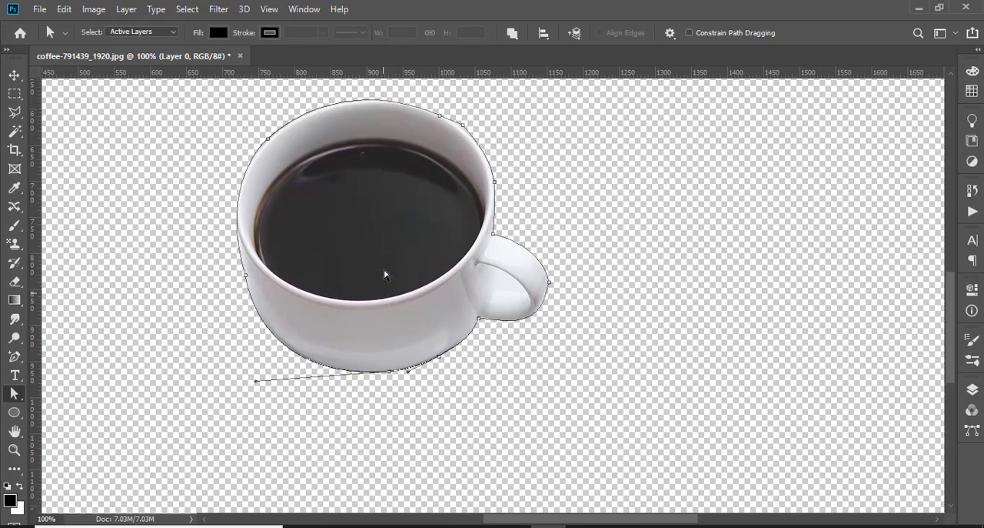
pyautogui.scroll(5, 385, 271)
pyautogui.click(552, 111)
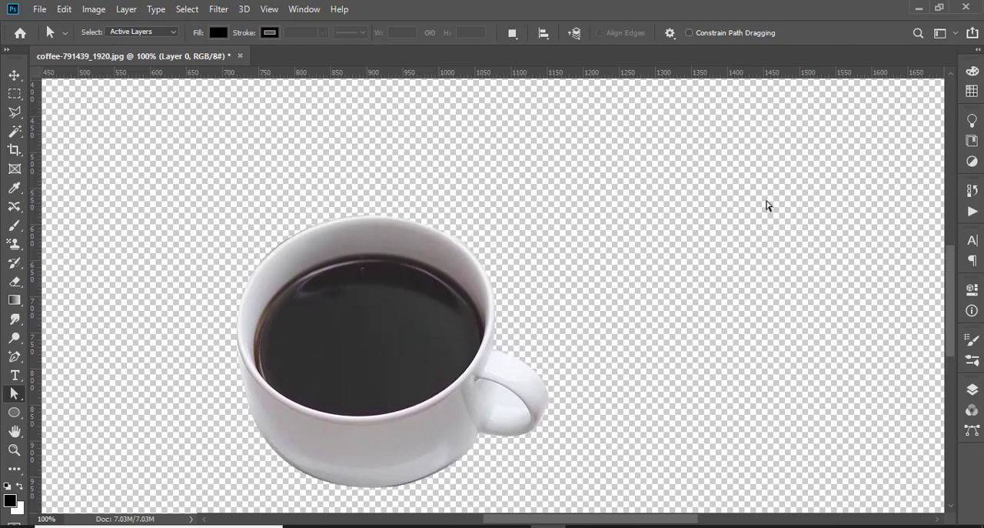
pyautogui.click(977, 392)
pyautogui.hotkey('ctrl', '-')
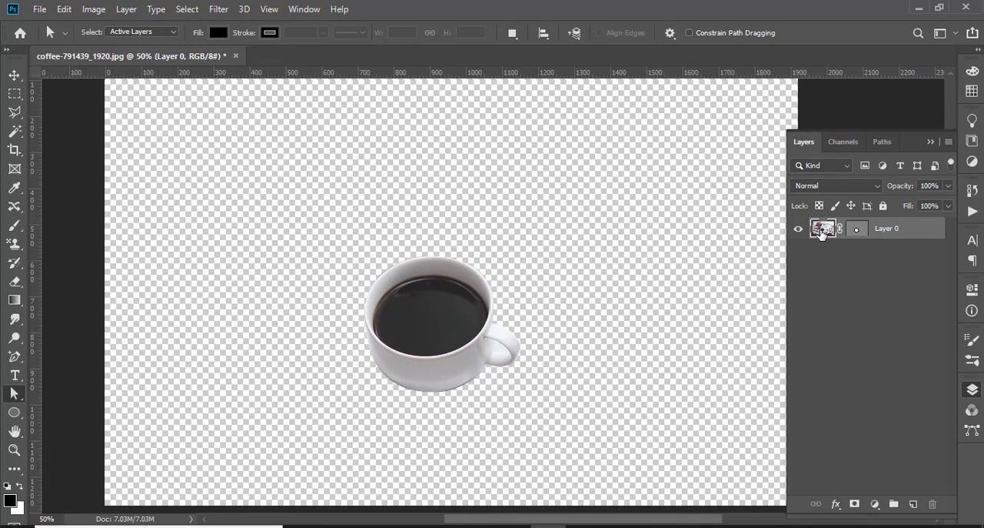
pyautogui.keyDown('ctrl'); pyautogui.click(859, 234); pyautogui.keyUp('ctrl')
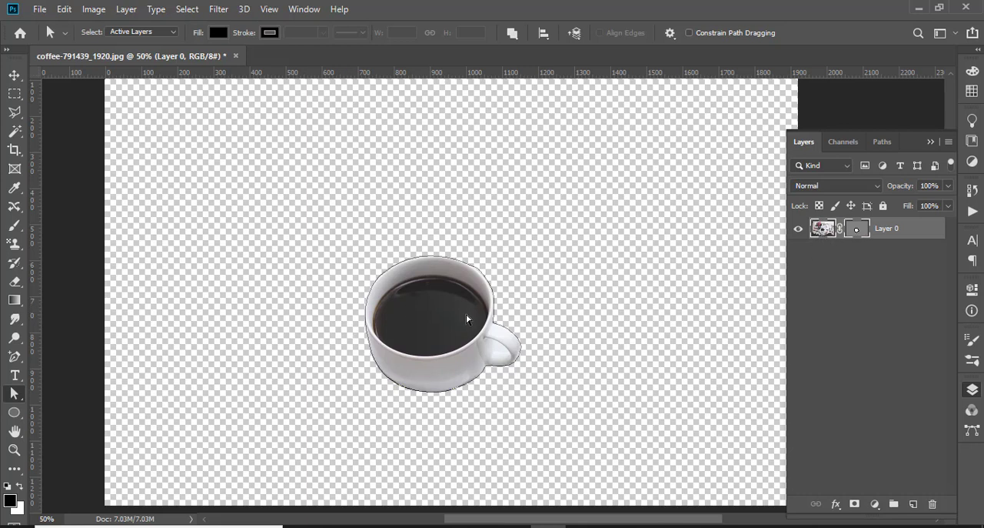
# Open the photo of teal-frosted cupcakes on a pink background from the Downloads folder
pyautogui.click(14, 74)
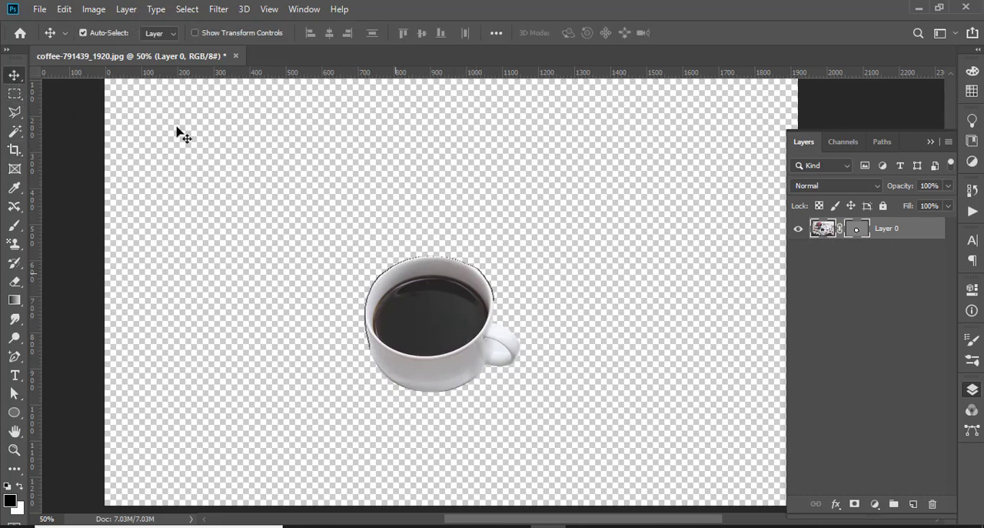
pyautogui.click(40, 9)
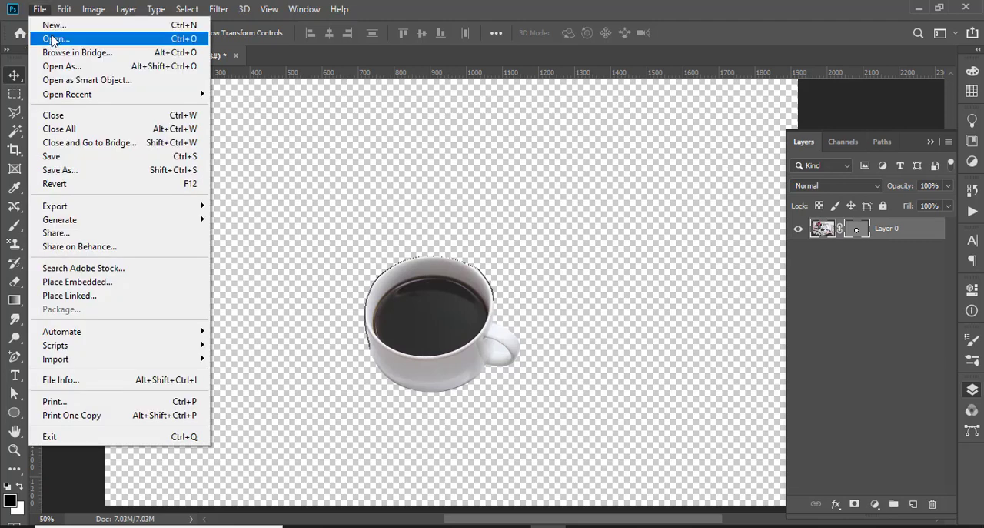
pyautogui.click(56, 38)
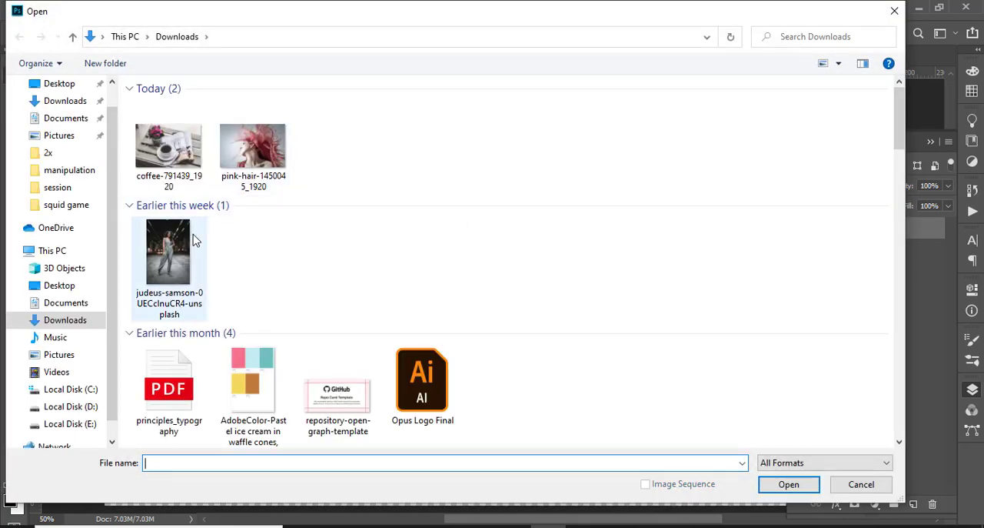
pyautogui.scroll(-3, 374, 293)
pyautogui.scroll(-3, 377, 293)
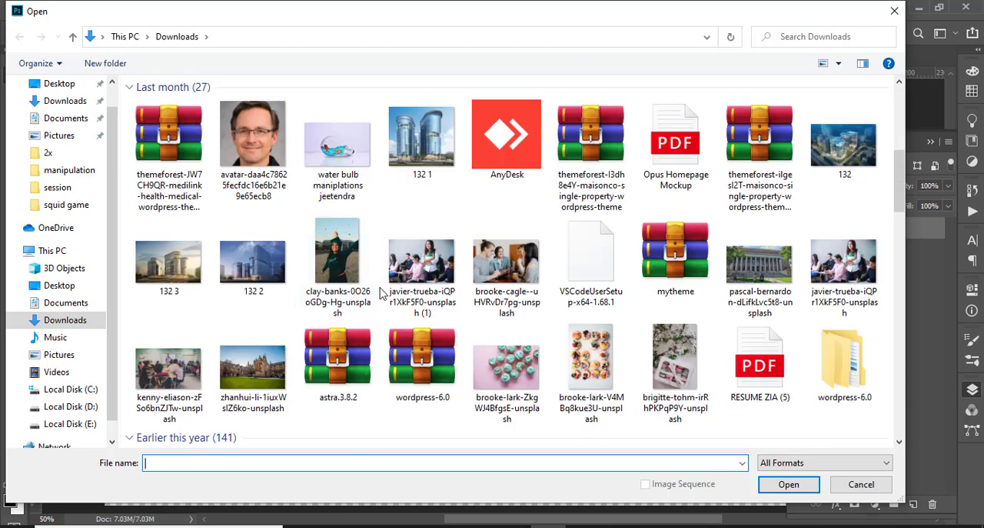
pyautogui.scroll(3, 381, 292)
pyautogui.scroll(-3, 384, 293)
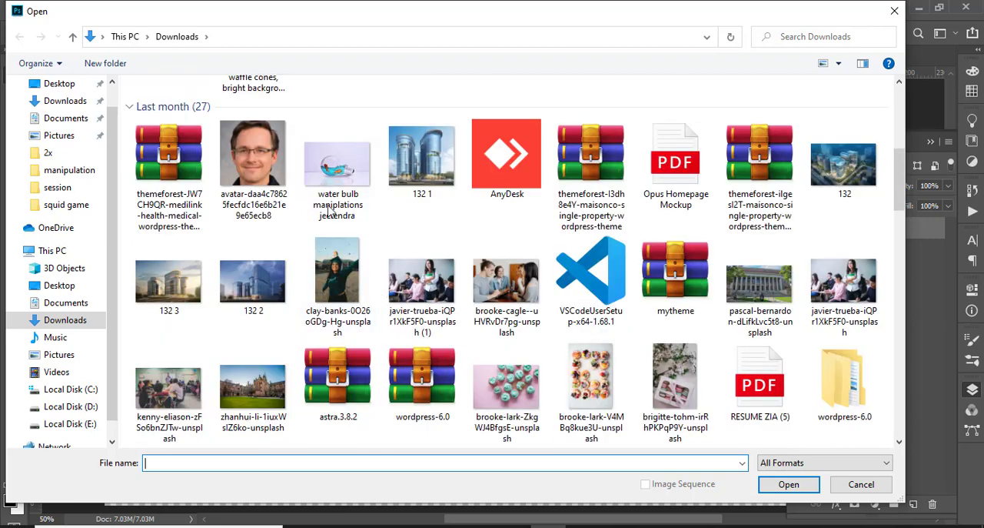
pyautogui.click(538, 401)
pyautogui.click(799, 485)
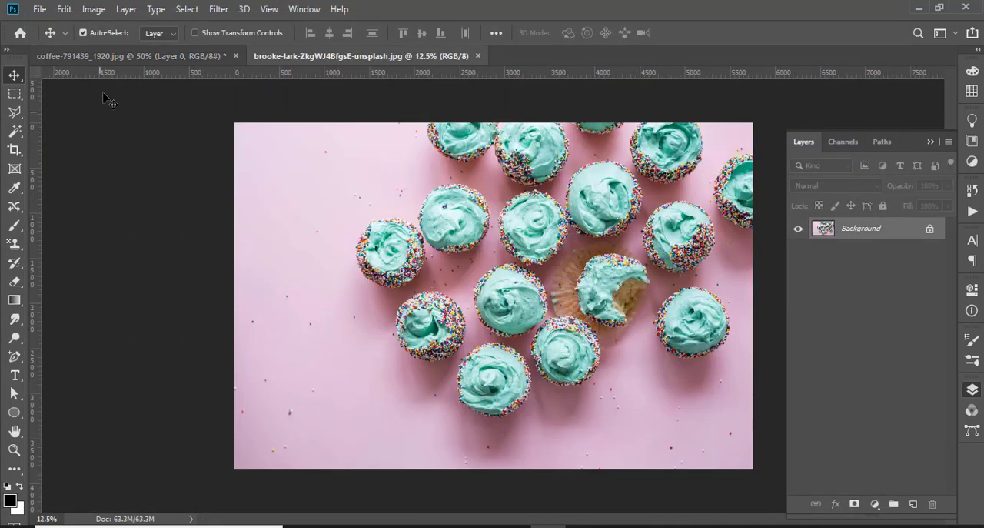
# Move a copy of the masked cup from the coffee document into the cupcake photo, placing it in the empty pink area
pyautogui.click(127, 58)
pyautogui.moveTo(423, 323); pyautogui.dragTo(424, 238)
pyautogui.moveTo(299, 124); pyautogui.dragTo(350, 312)
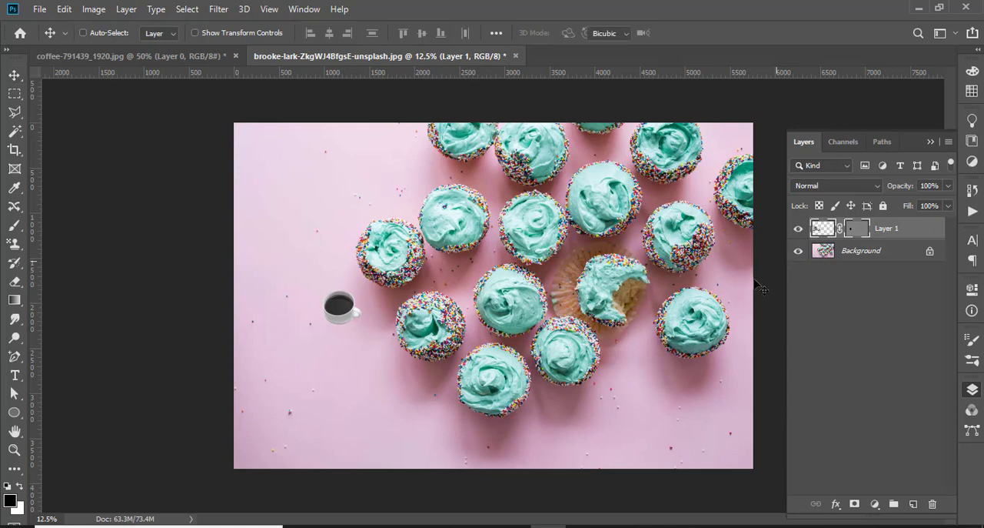
# Enlarge the cup layer proportionally with Free Transform and position it in the lower-left pink area beside the cupcakes
pyautogui.hotkey('ctrl', 't')
pyautogui.moveTo(431, 352); pyautogui.dragTo(560, 438)
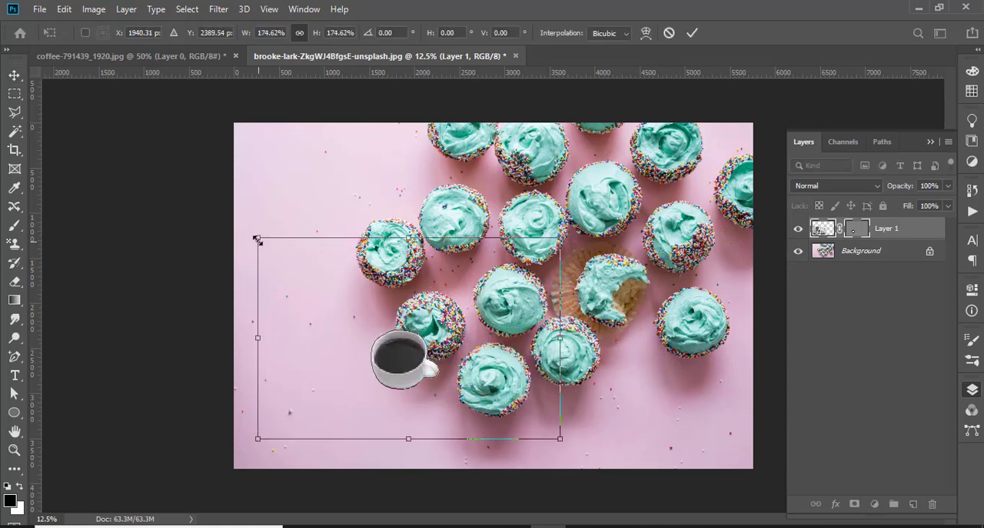
pyautogui.moveTo(256, 239); pyautogui.dragTo(118, 144)
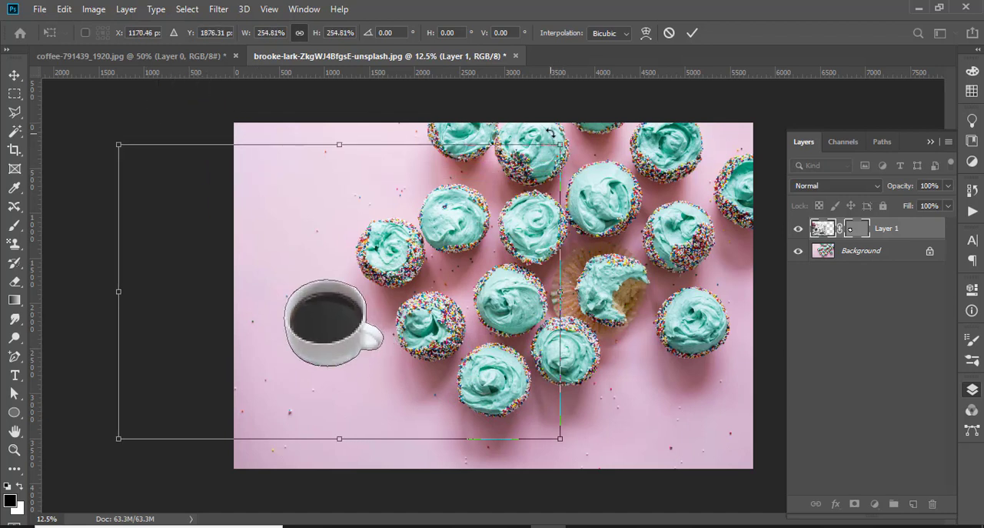
pyautogui.moveTo(560, 144); pyautogui.dragTo(624, 101)
pyautogui.moveTo(363, 332); pyautogui.dragTo(331, 389)
pyautogui.click(692, 33)
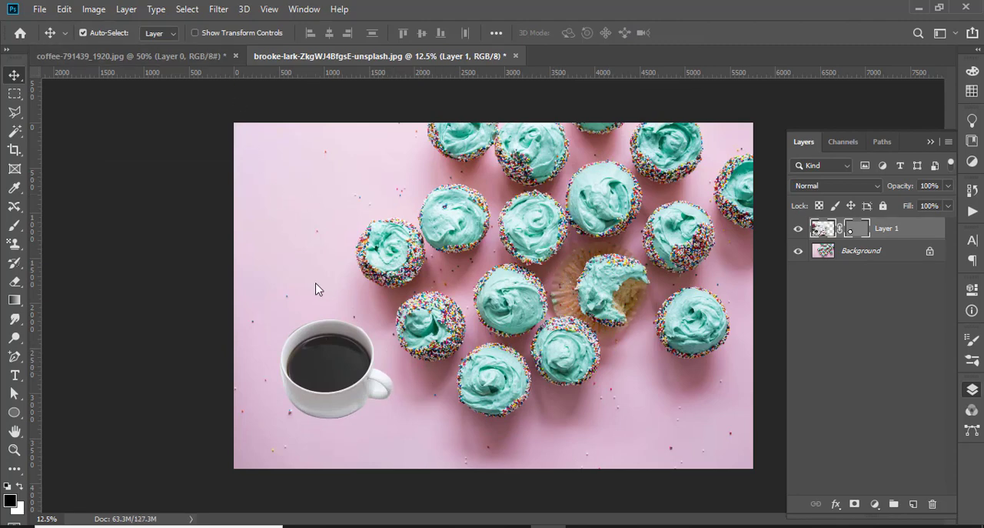
# Switch back to the coffee document and deselect its layer
pyautogui.click(152, 60)
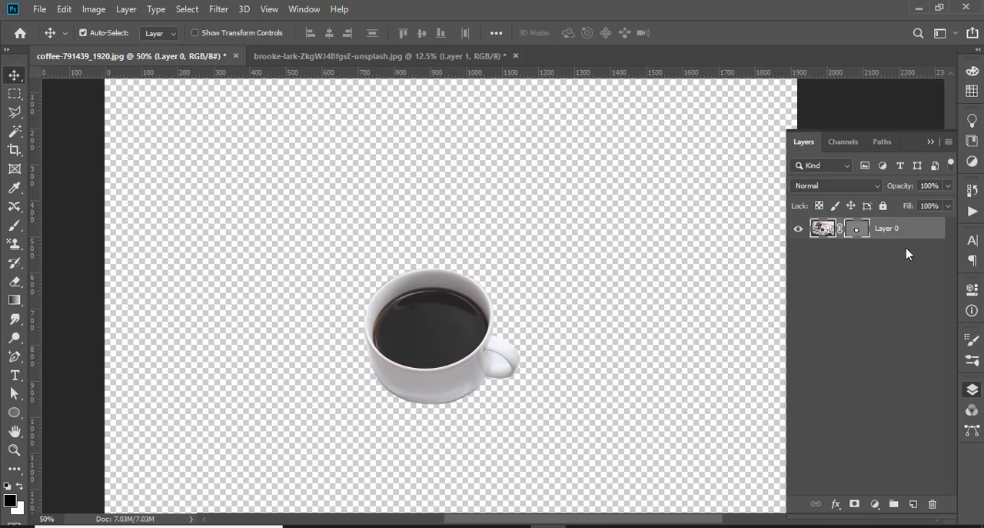
pyautogui.scroll(-1, 579, 311)
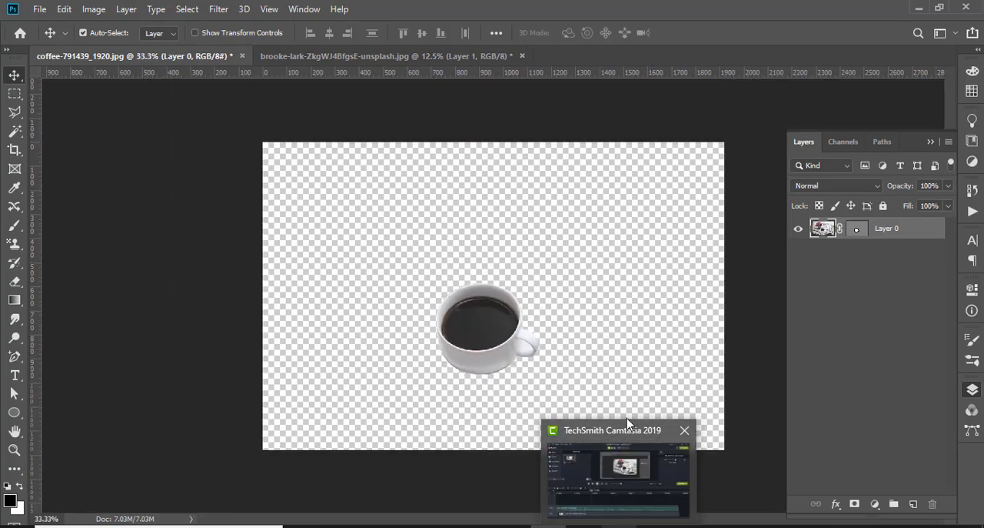
pyautogui.click(365, 252)
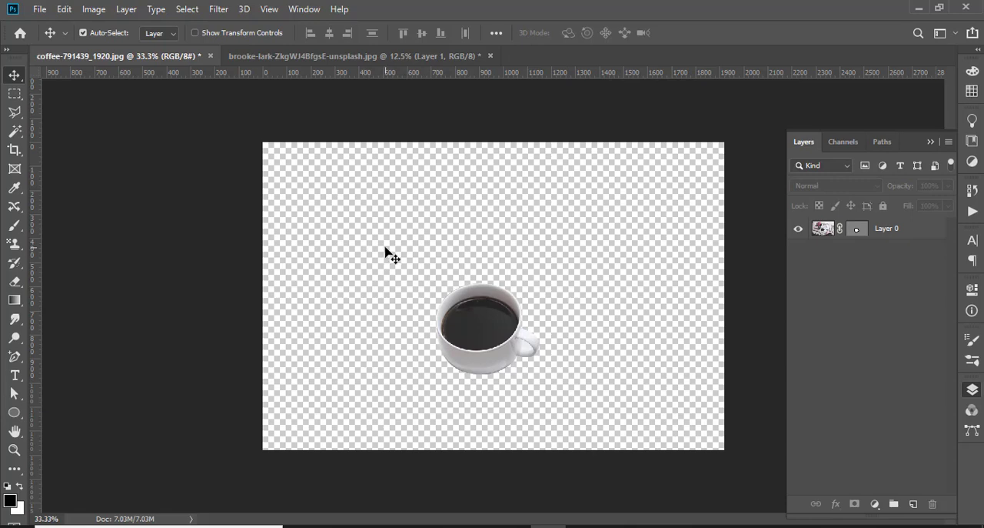